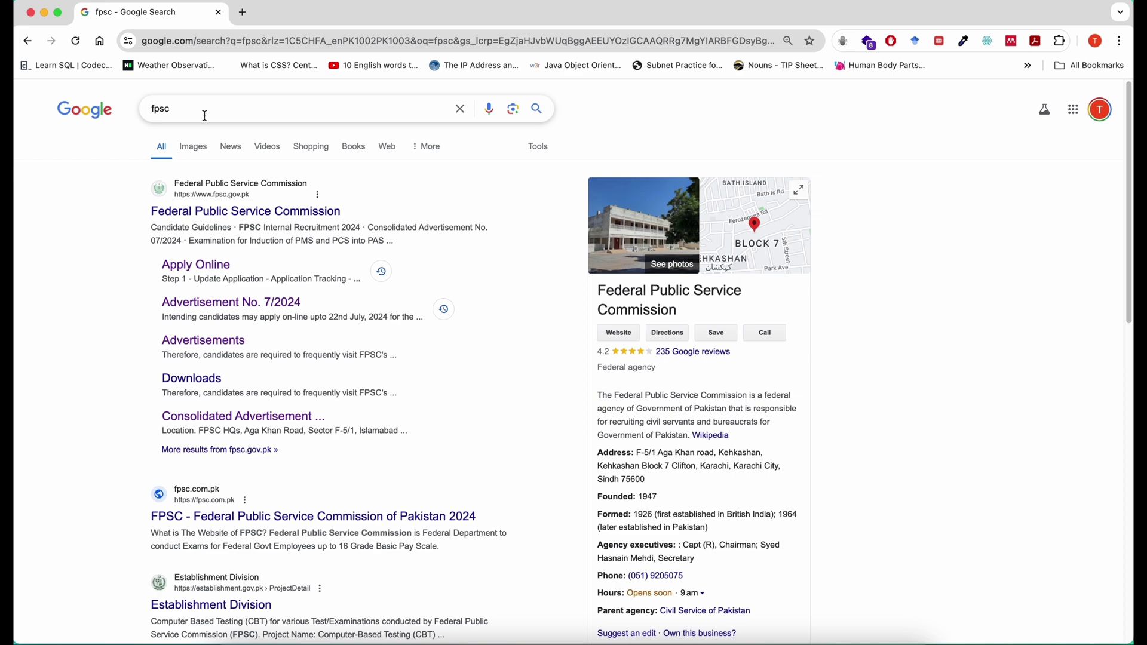
Open the Federal Public Service Commission's Apply Online page from the search results and bring up the Step 1 application form
click(210, 273)
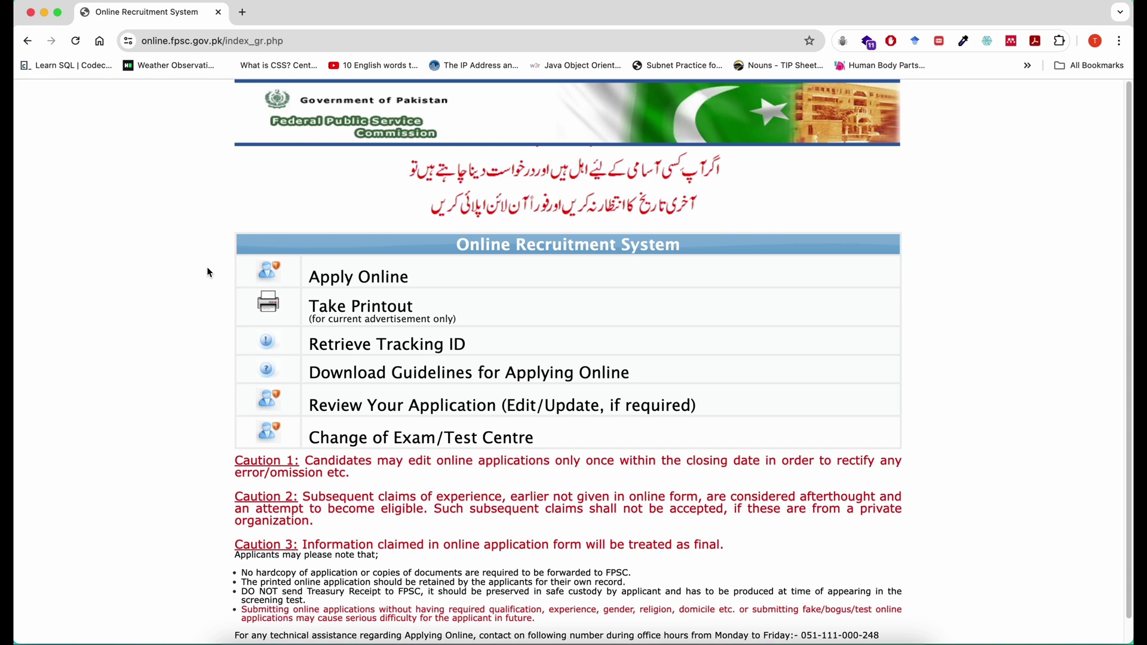
click(355, 285)
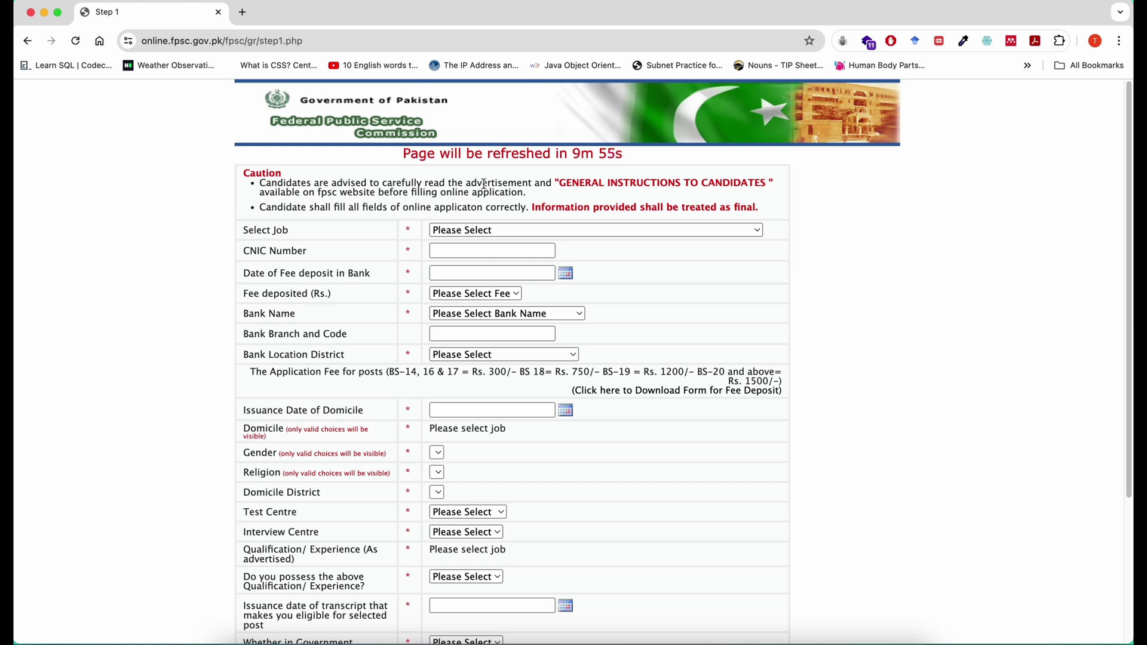
drag(483, 184, 700, 161)
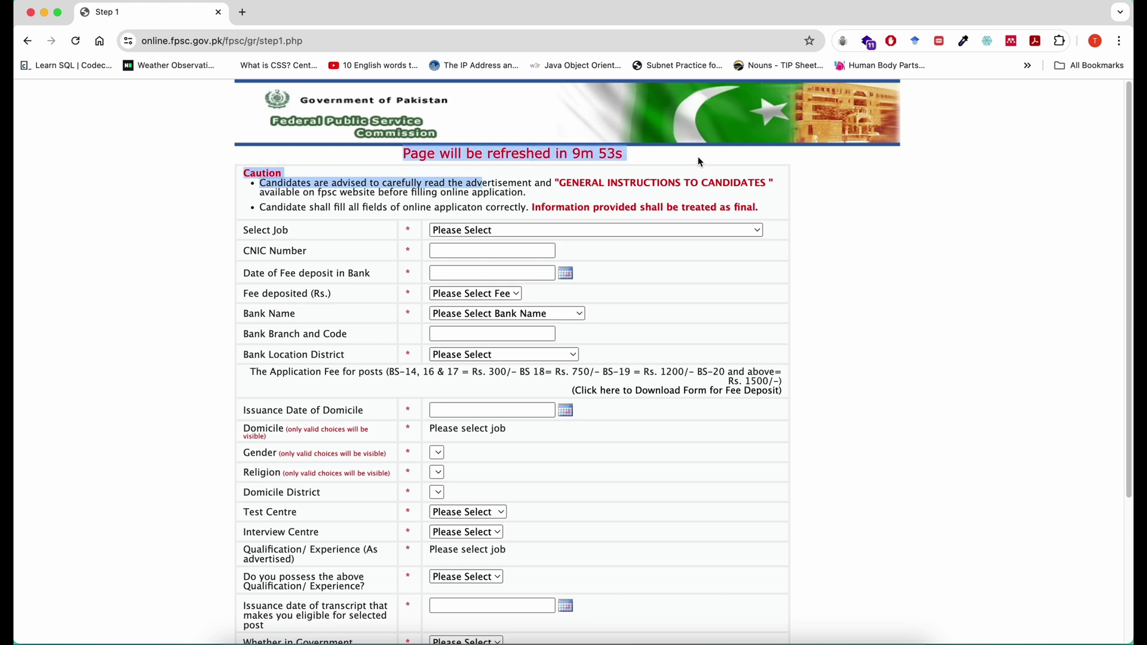
click(701, 161)
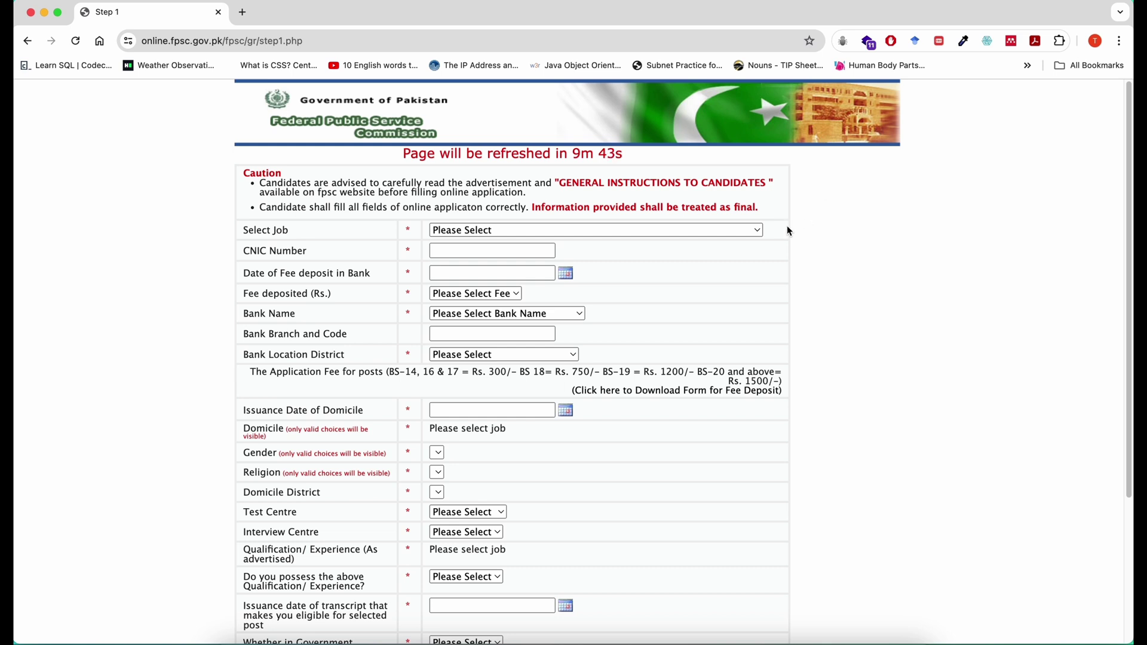
Select the job F.4-129/2024-R [SECONDARY SCHOOL TEACHER (SST) (FEMALE)] and choose to apply for it
click(757, 229)
scroll(677, 379, down, 5)
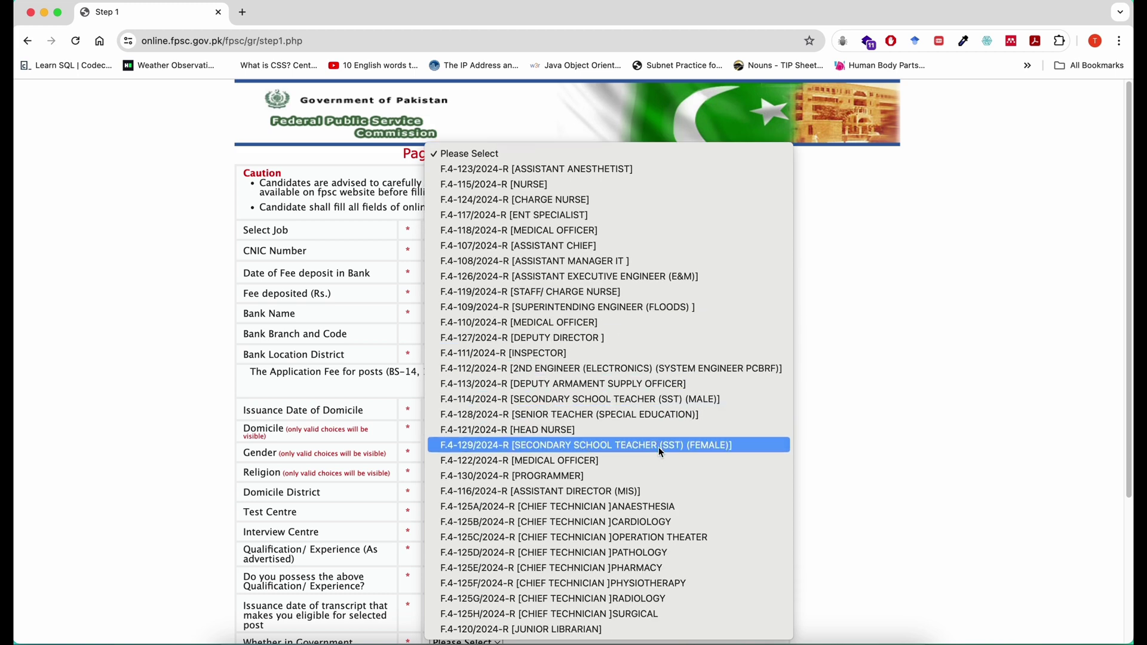
click(659, 446)
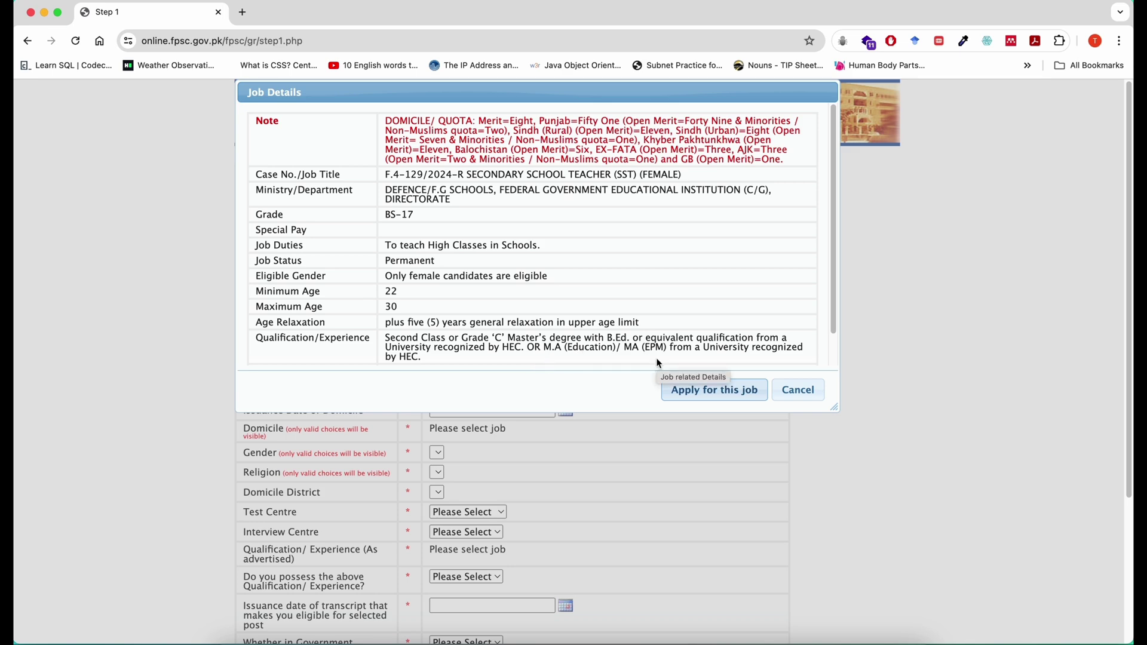
click(708, 393)
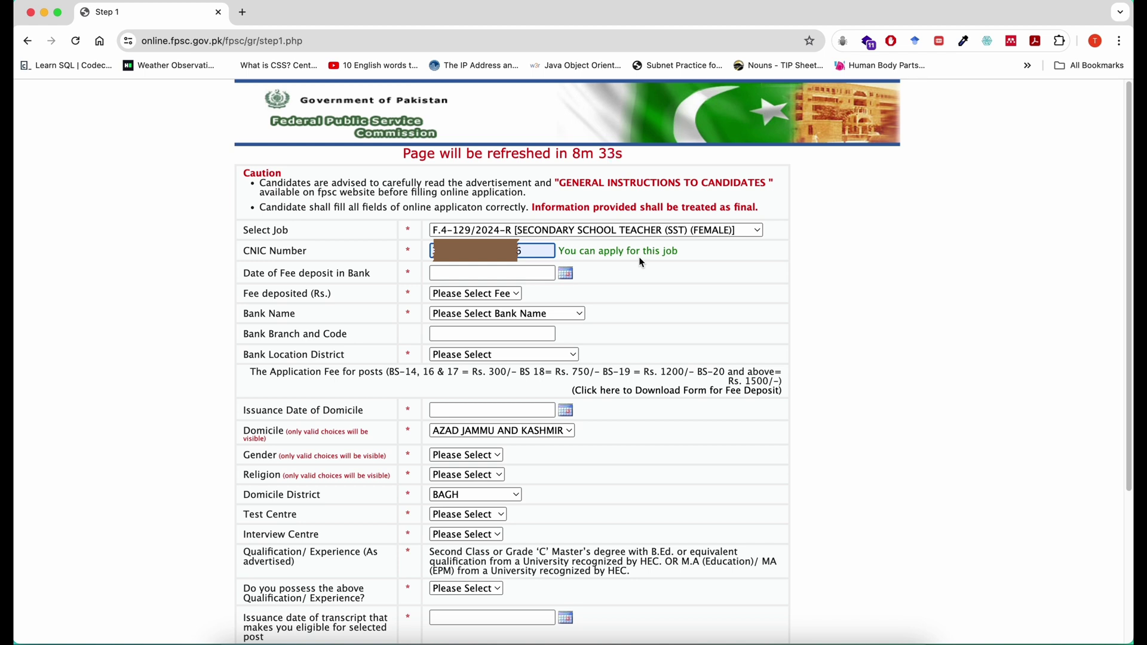
Set the date of fee deposit in bank to 09-07-2024 and the fee deposited to Rs. 300
click(567, 275)
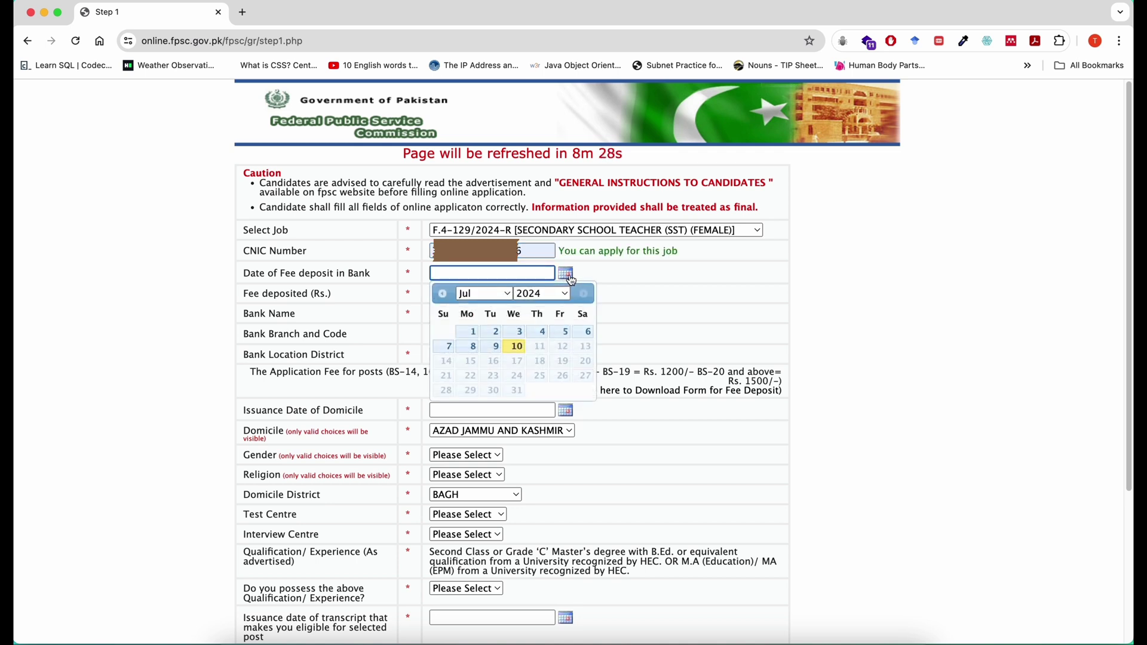
click(495, 347)
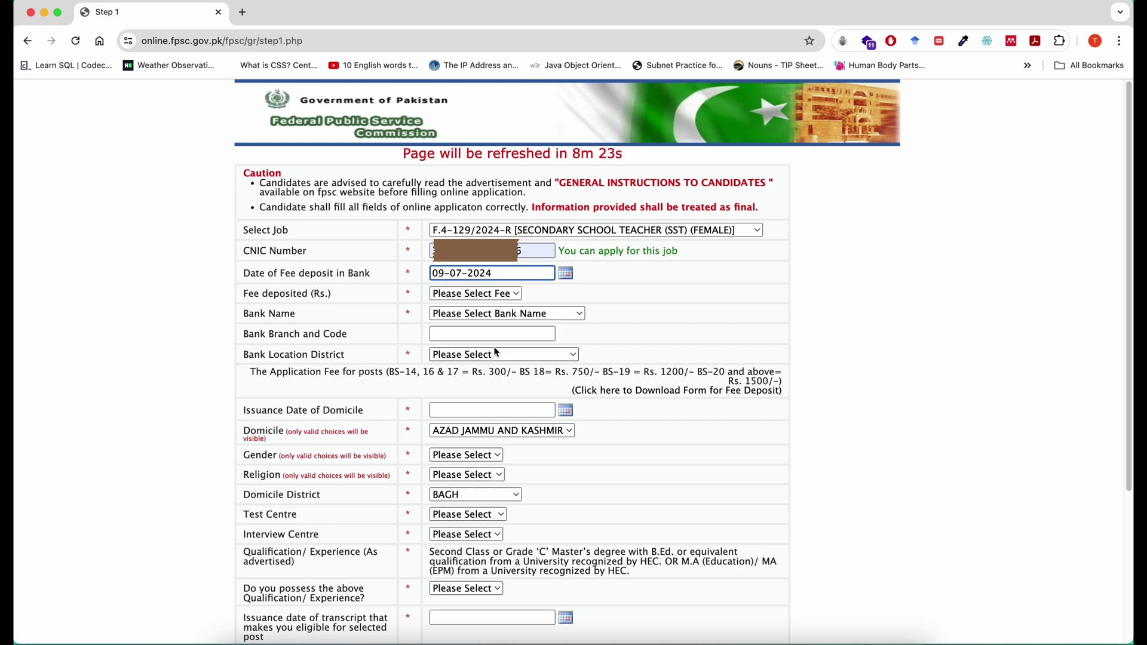
click(518, 294)
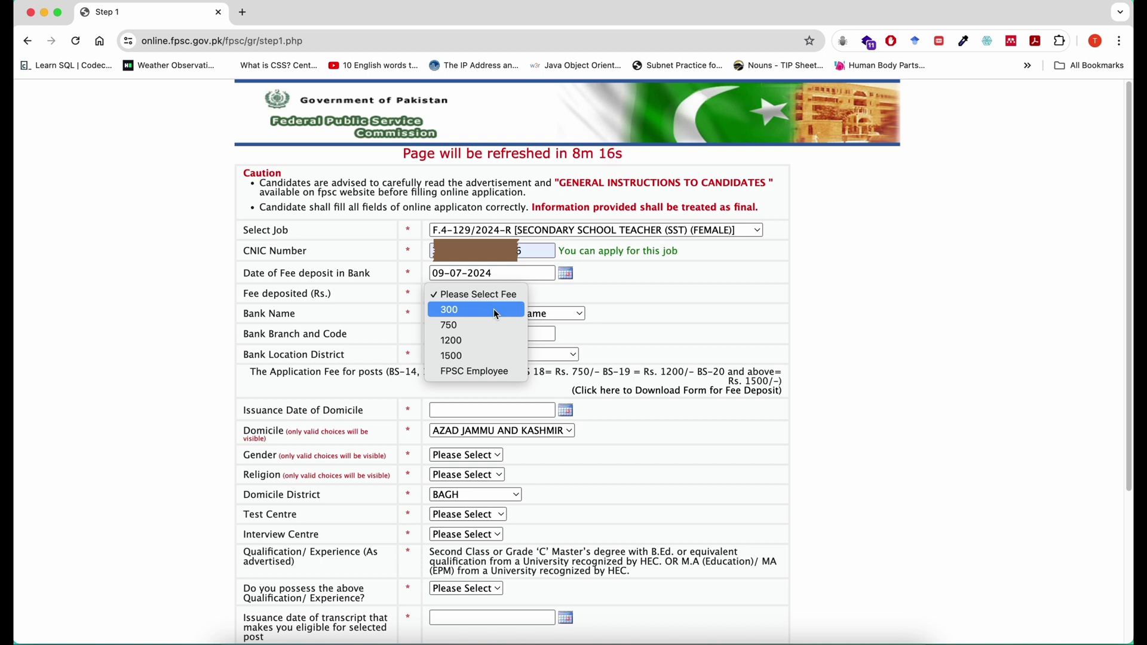
click(495, 312)
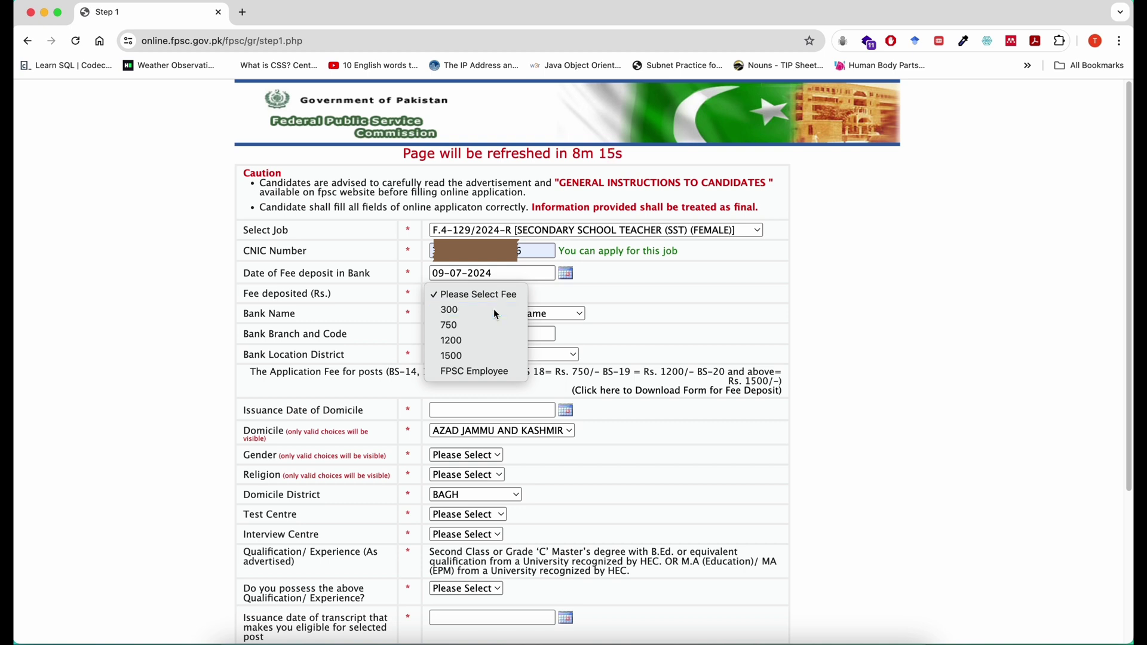
Fill in the bank details with NATIONAL BANK OF PAKISTAN, branch and code "Airport Branch, 0496", and location district LAHORE
click(559, 314)
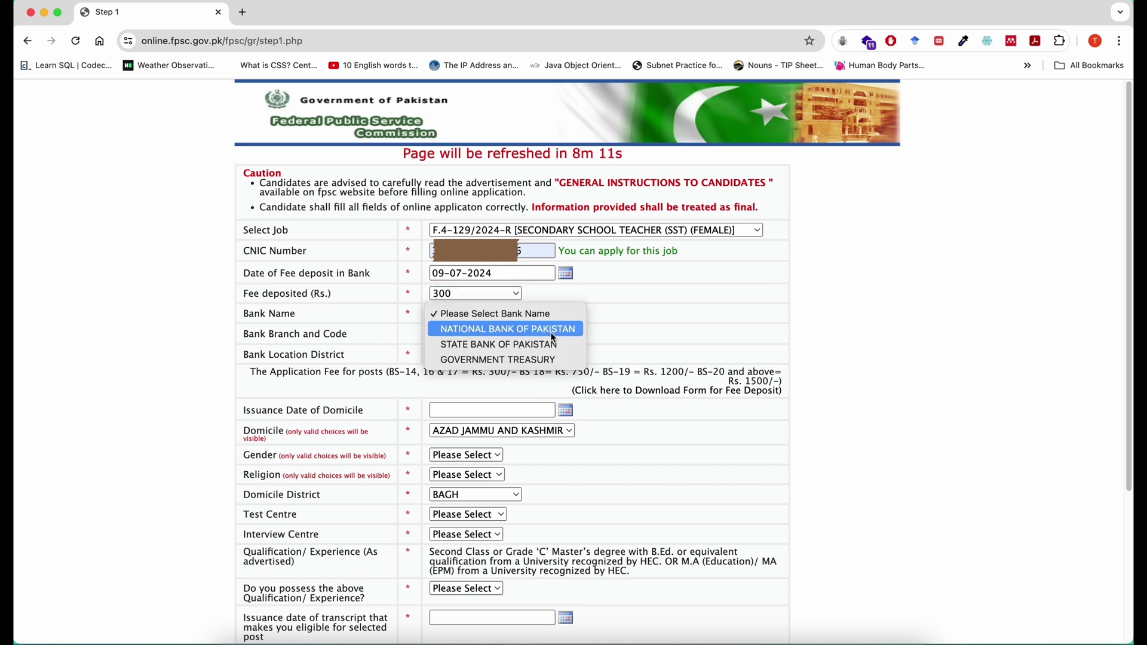
click(552, 332)
click(508, 335)
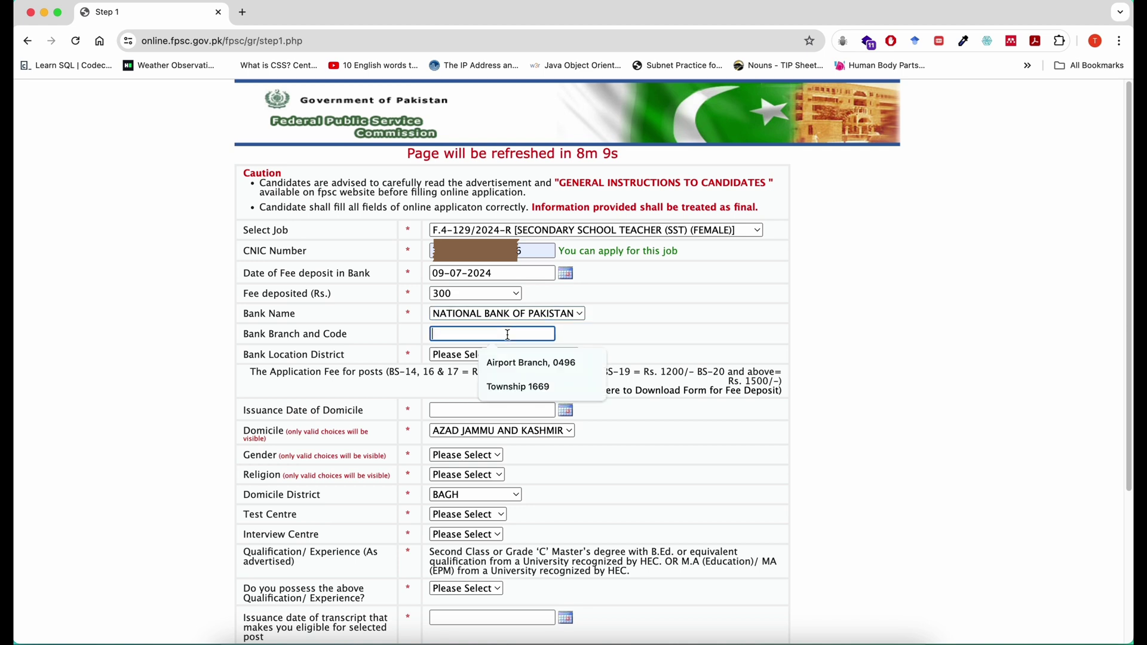
click(521, 364)
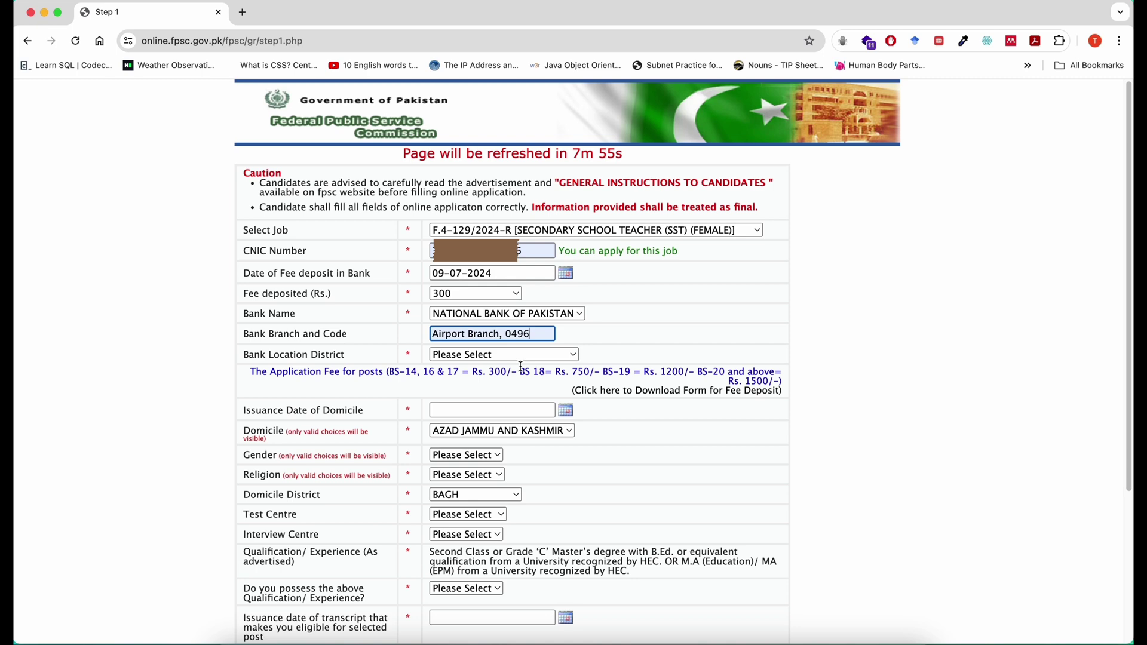
click(573, 356)
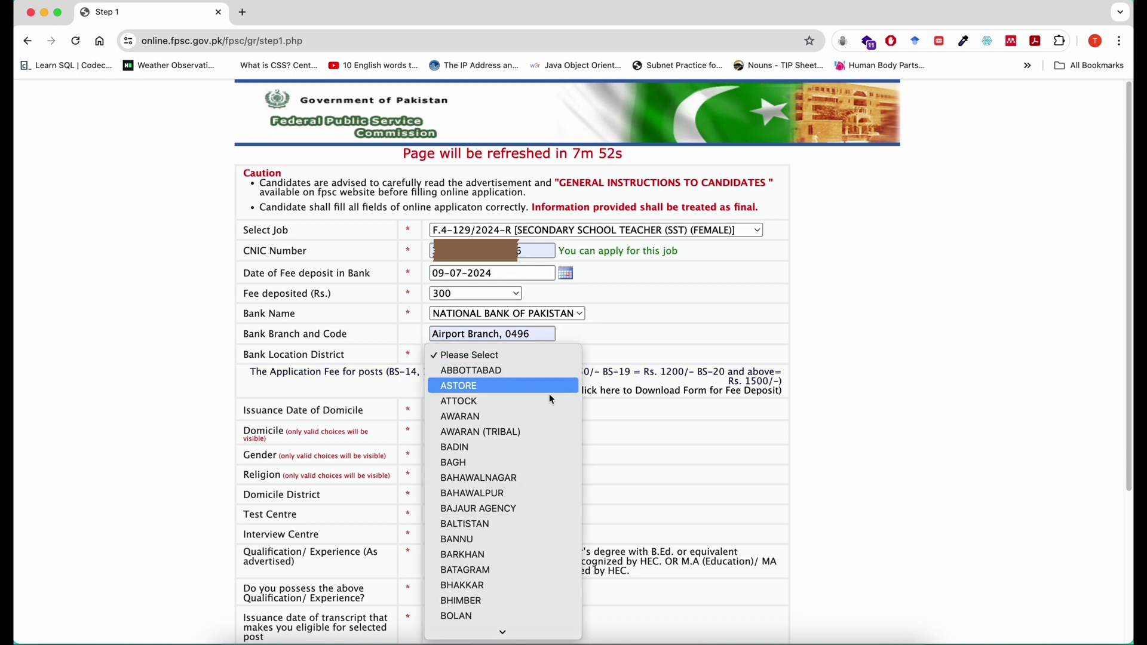
key(l)
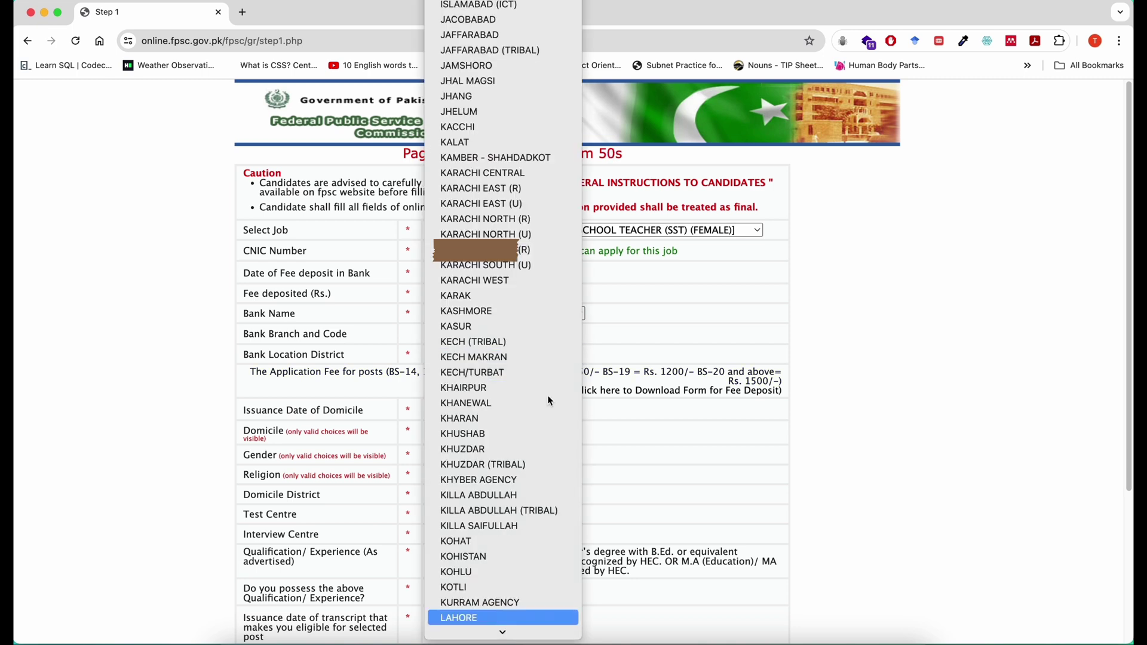
key(Return)
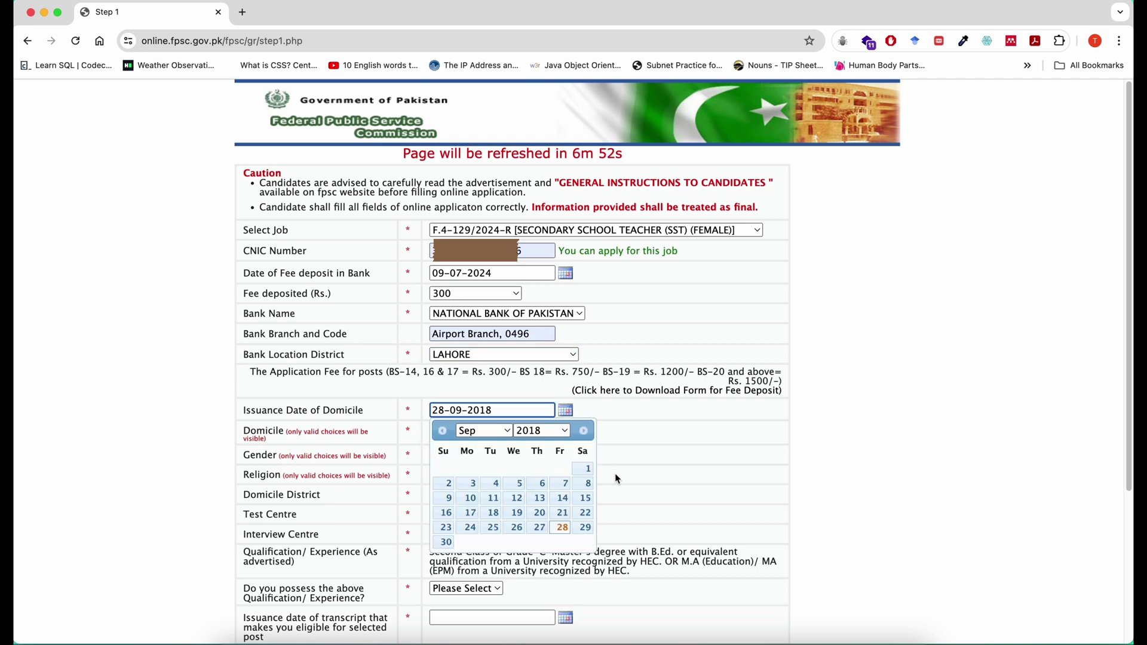
Set the issuance date of domicile to 28-09-2018 and the domicile to PUNJAB
click(563, 433)
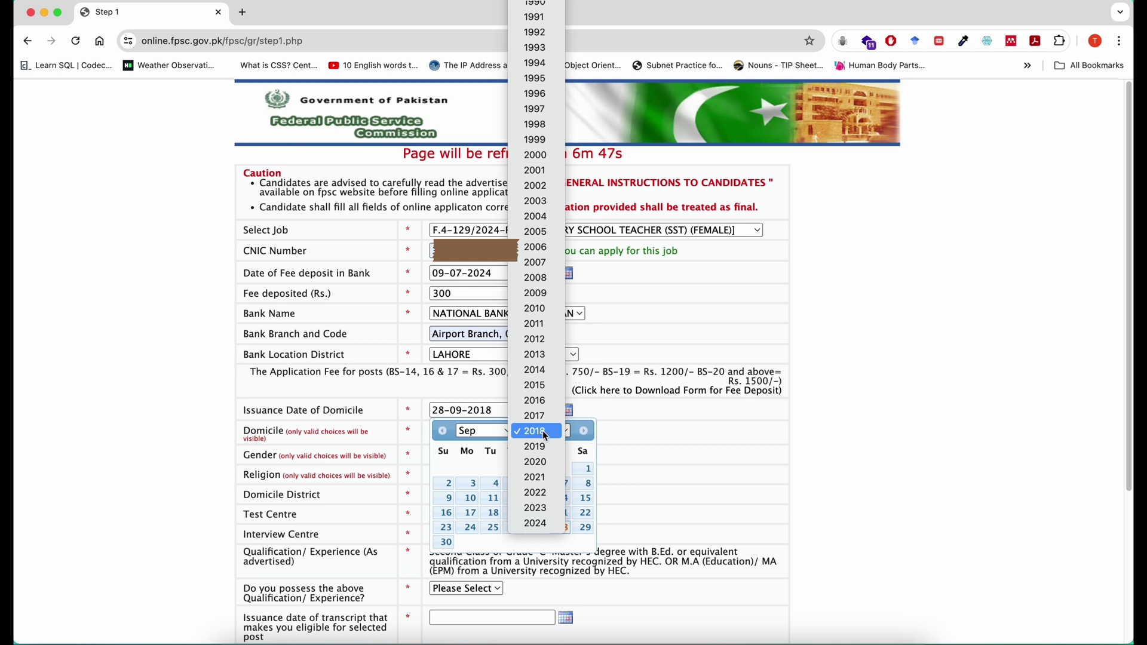
click(545, 433)
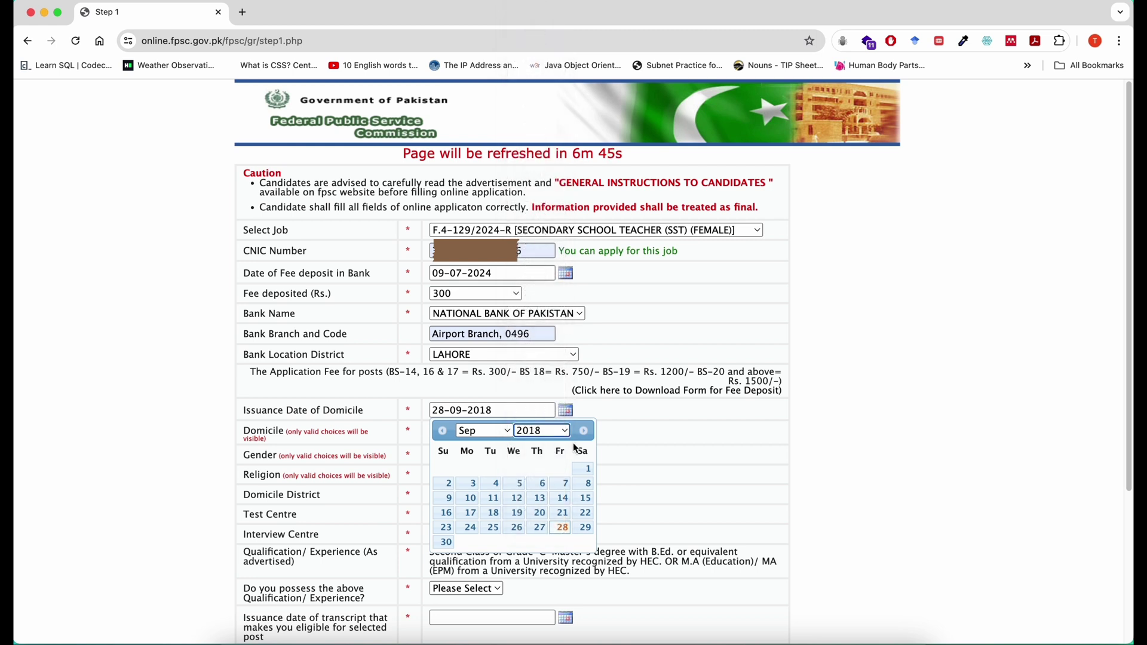
click(503, 435)
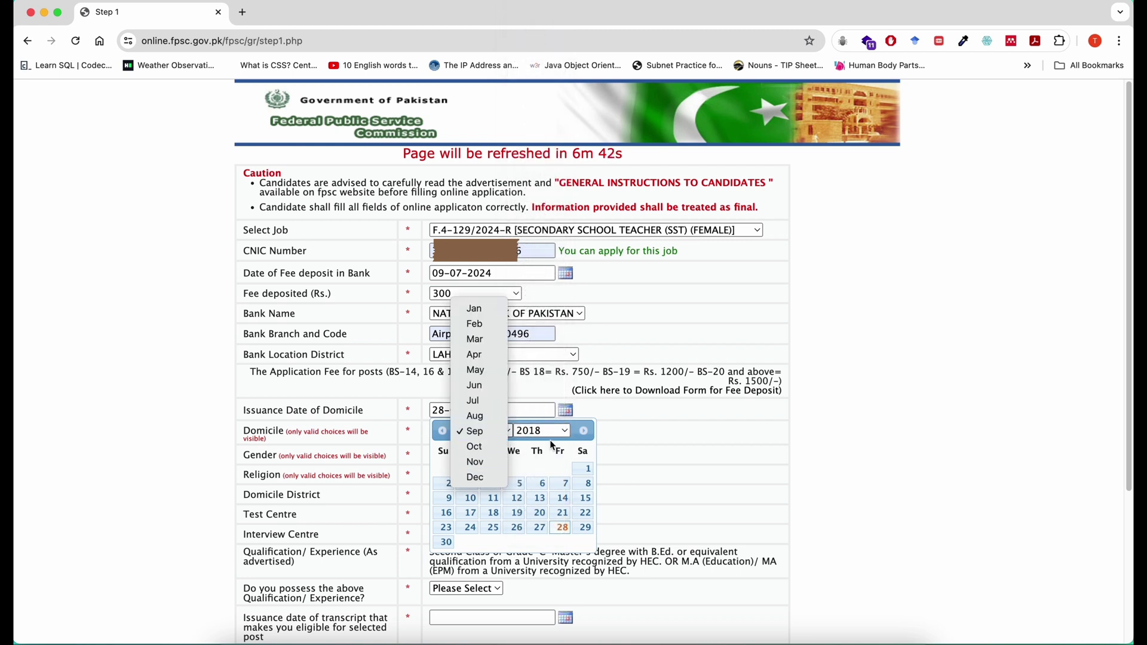
click(561, 529)
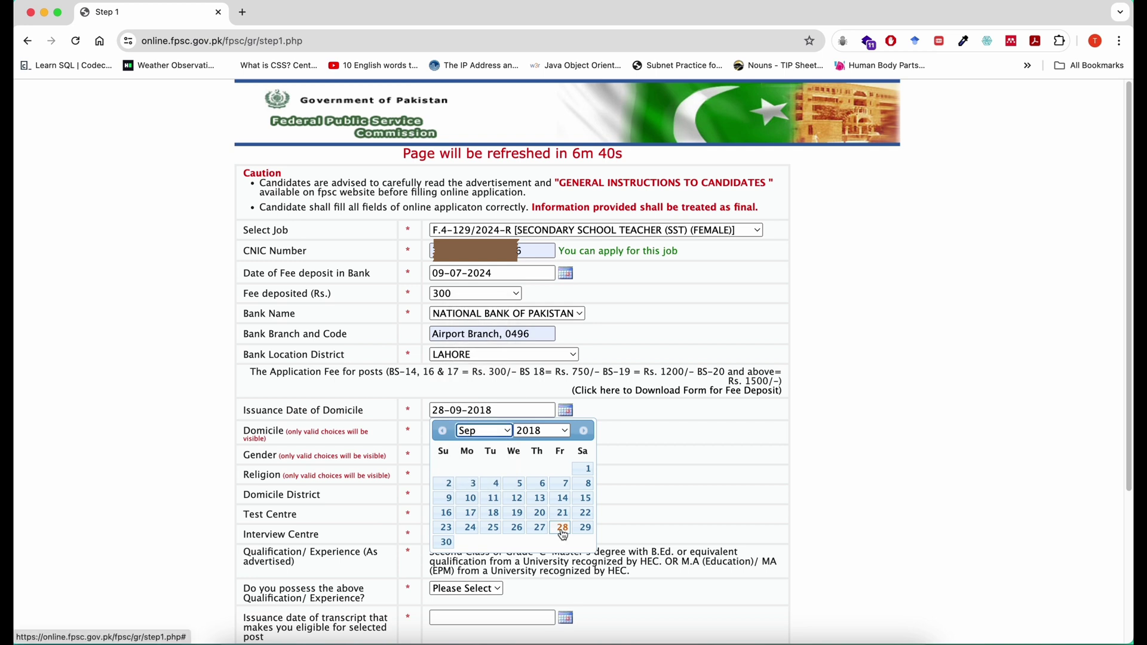
click(562, 528)
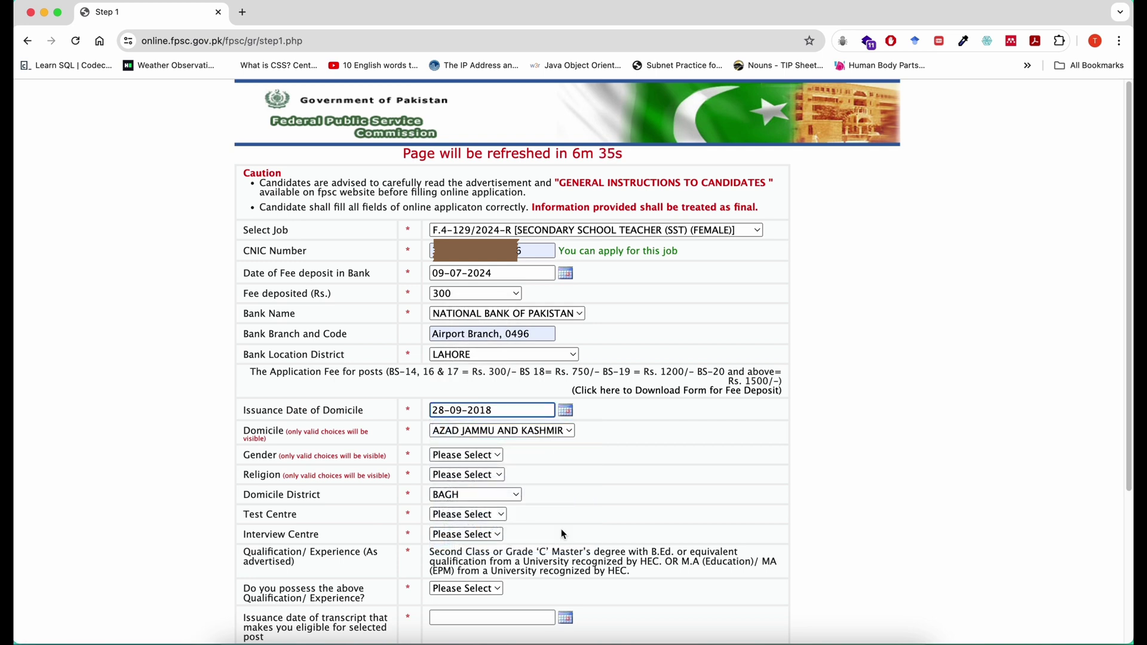
click(568, 431)
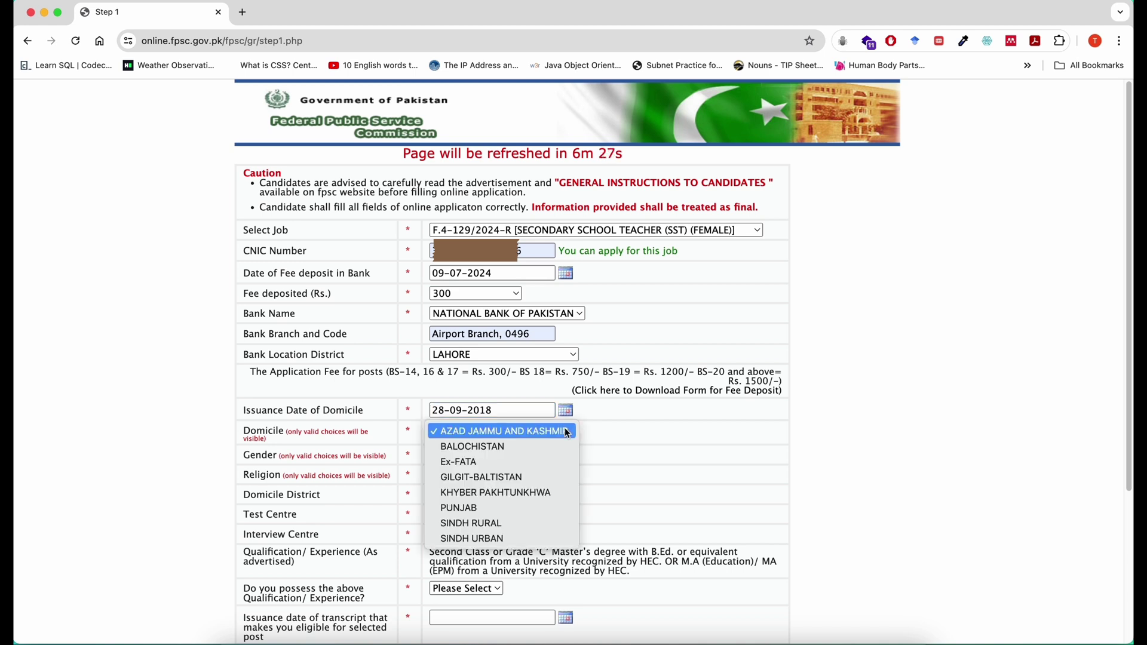
click(516, 506)
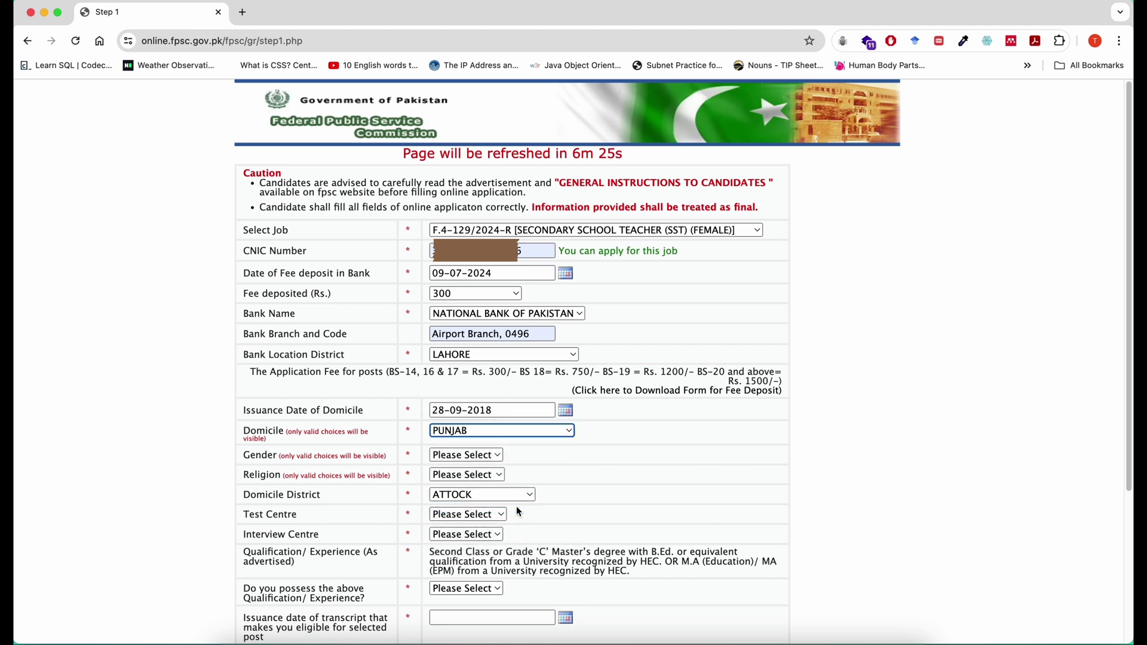
Set the applicant's gender to FEMALE and religion to MUSLIM
click(497, 457)
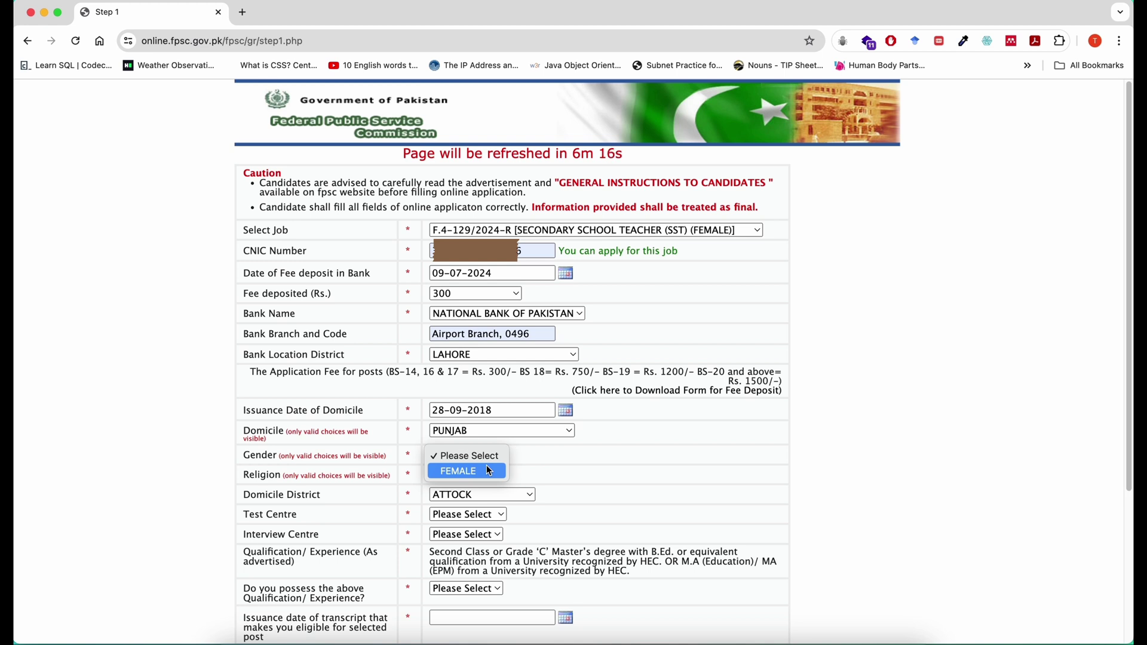
click(488, 468)
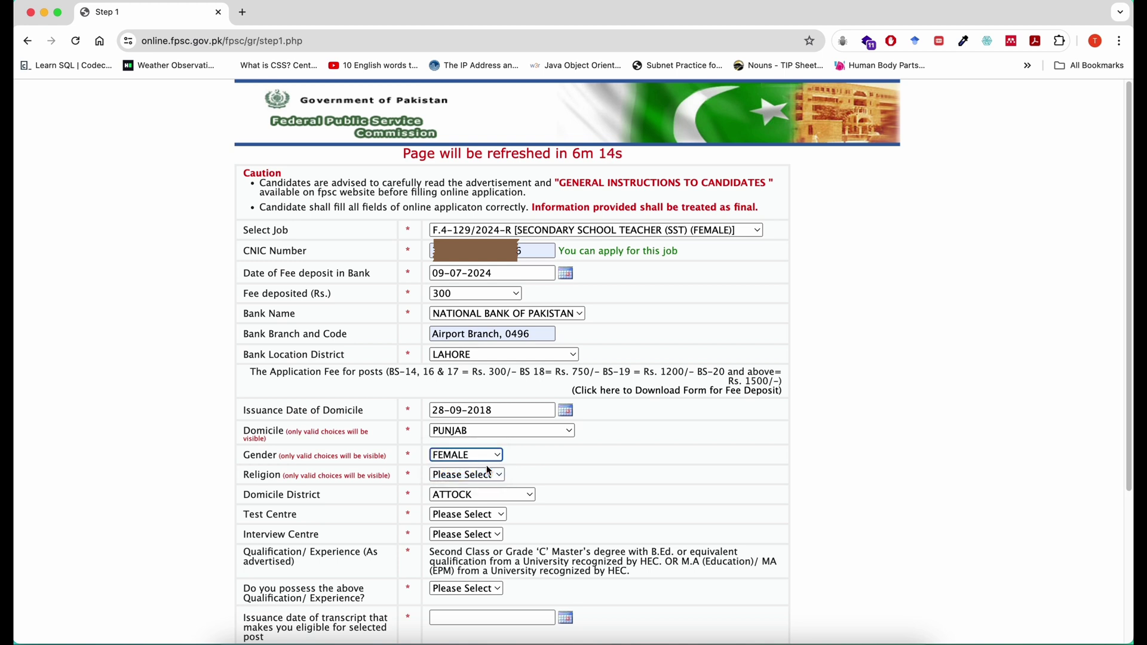
click(489, 474)
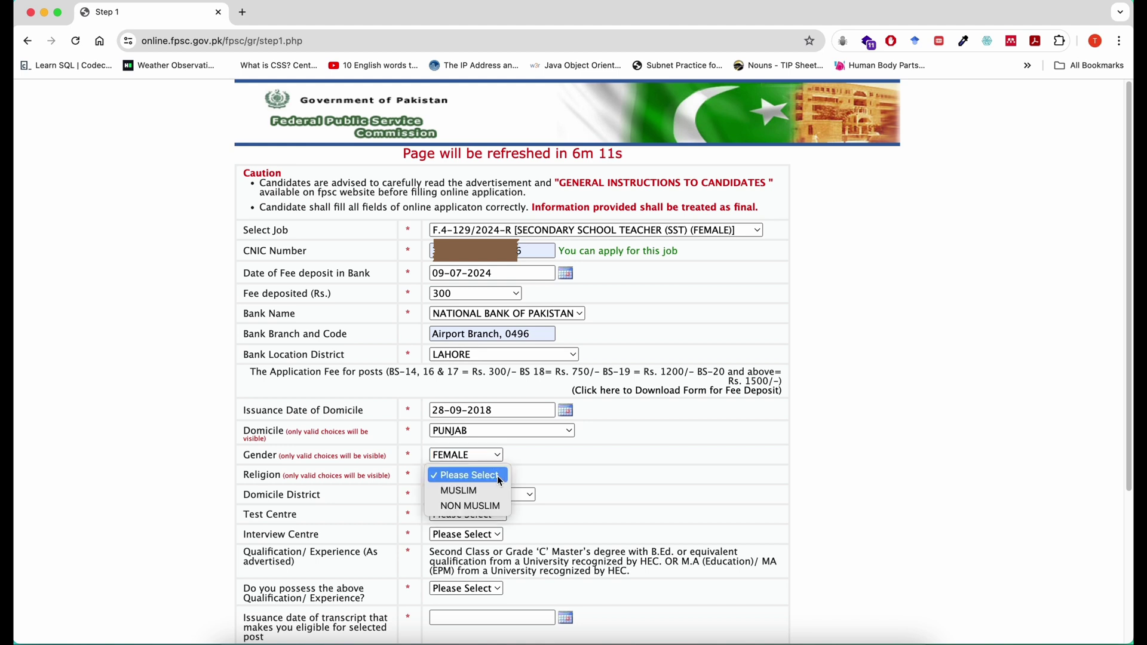
click(493, 491)
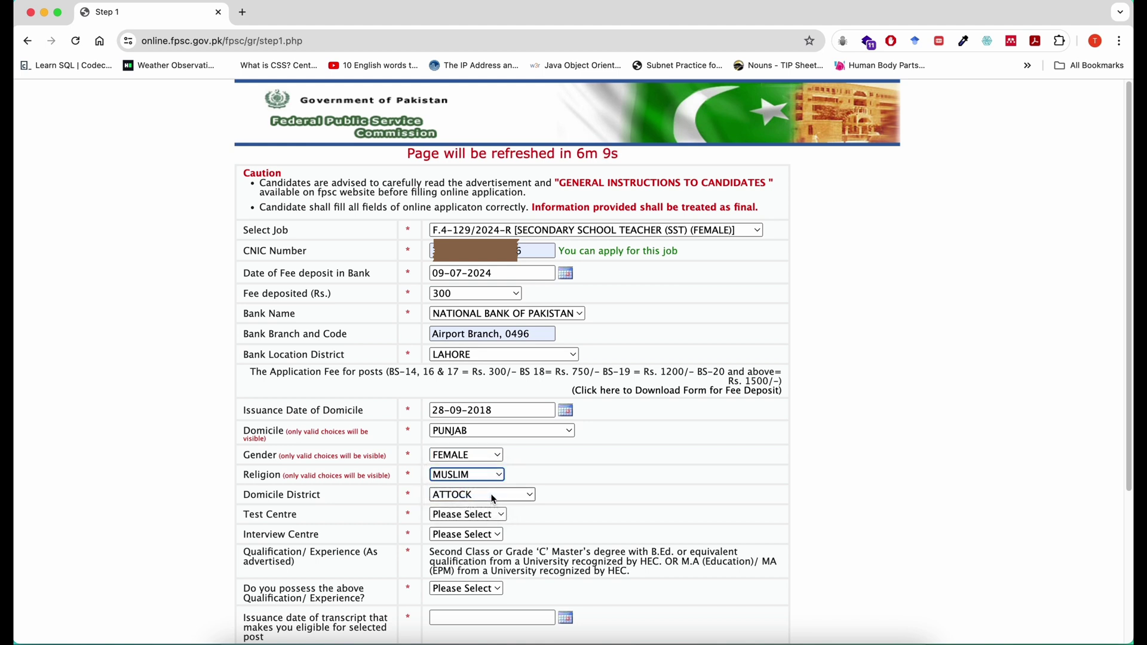
Set the domicile district to OKARA
click(528, 499)
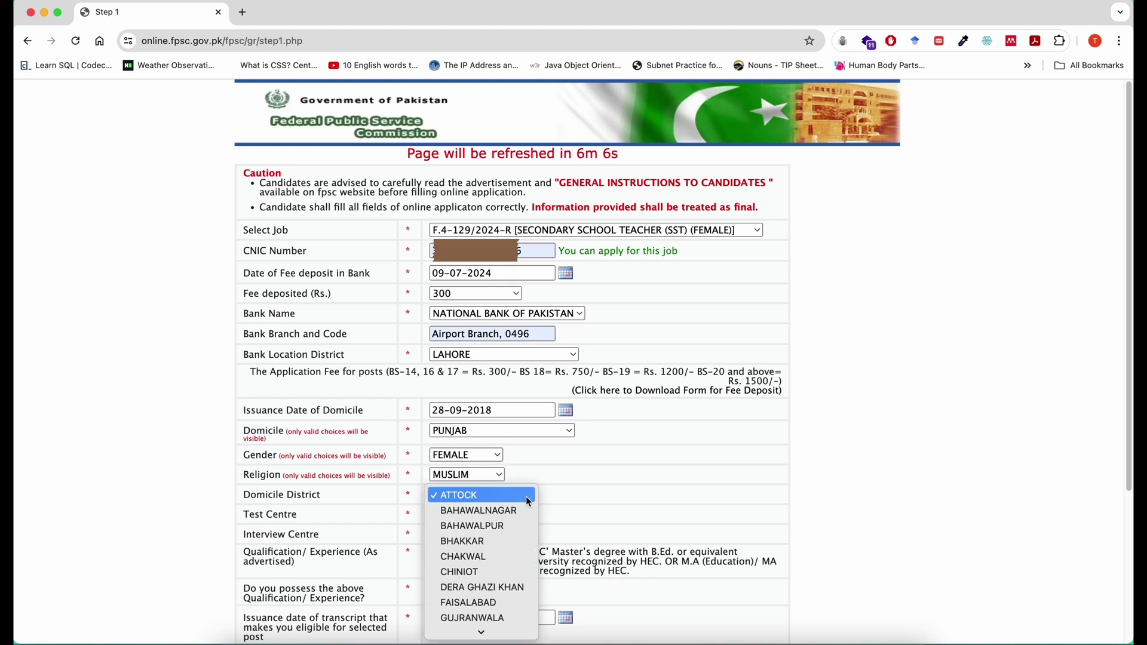
key(o)
key(Return)
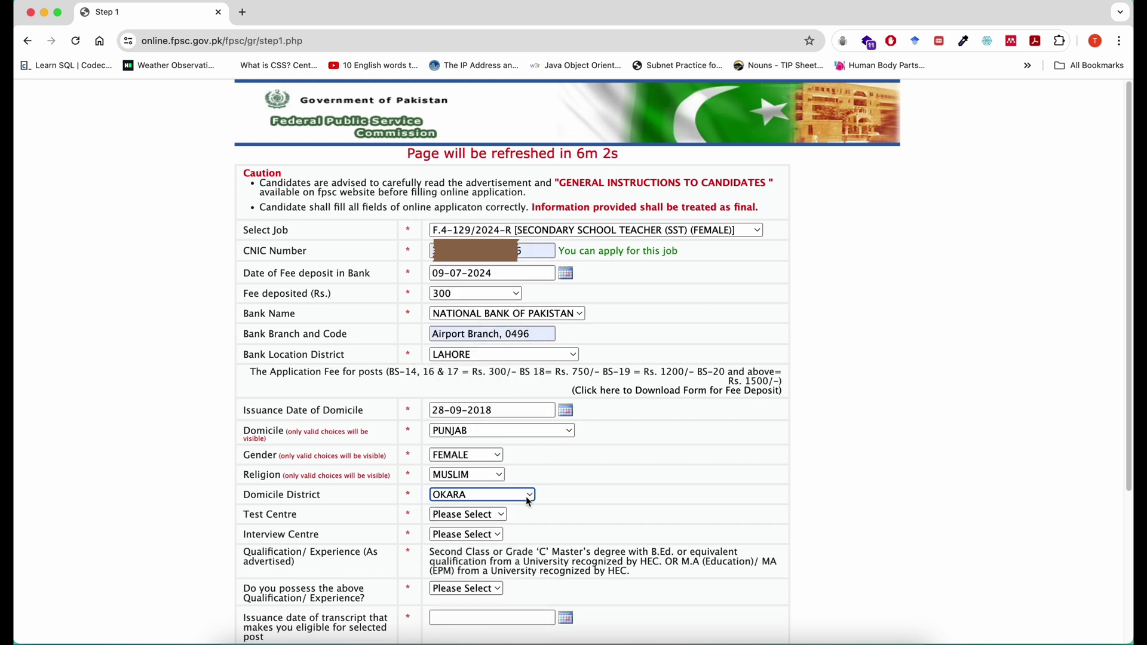
Choose LAHORE as both the test centre and the interview centre
click(501, 516)
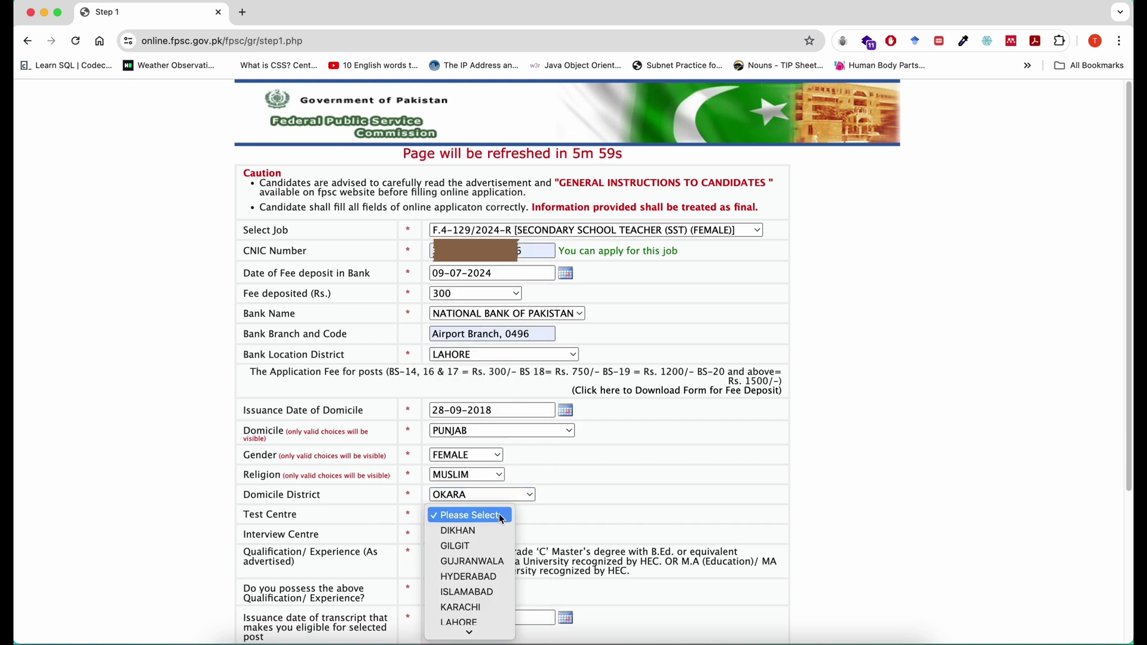
scroll(472, 568, down, 3)
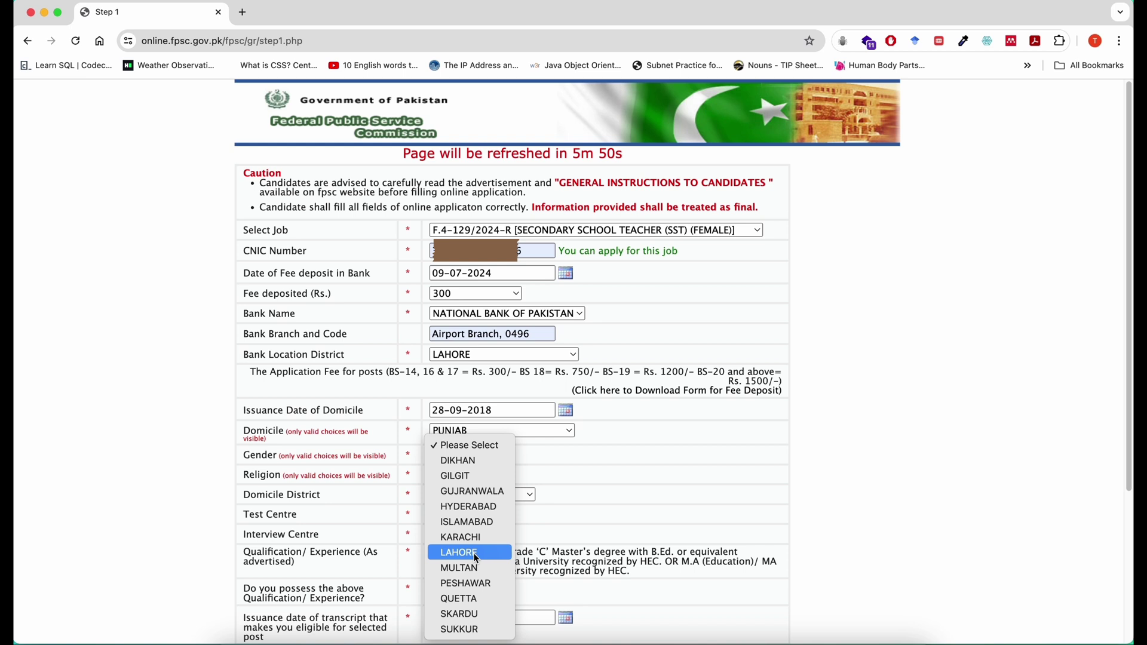
click(475, 556)
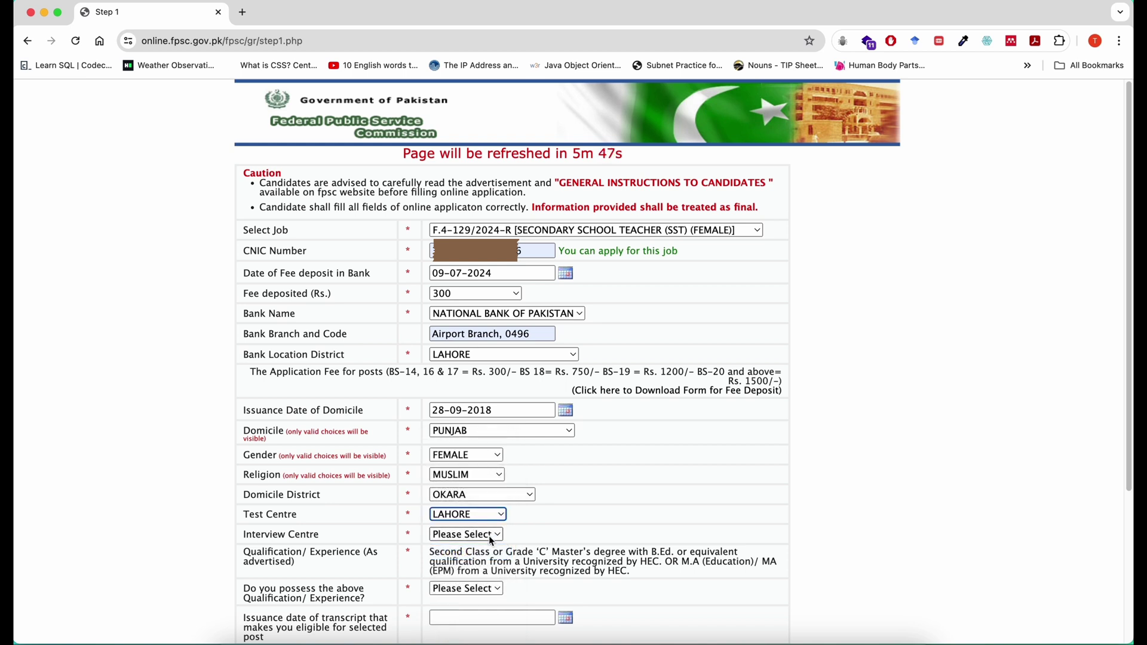
click(496, 534)
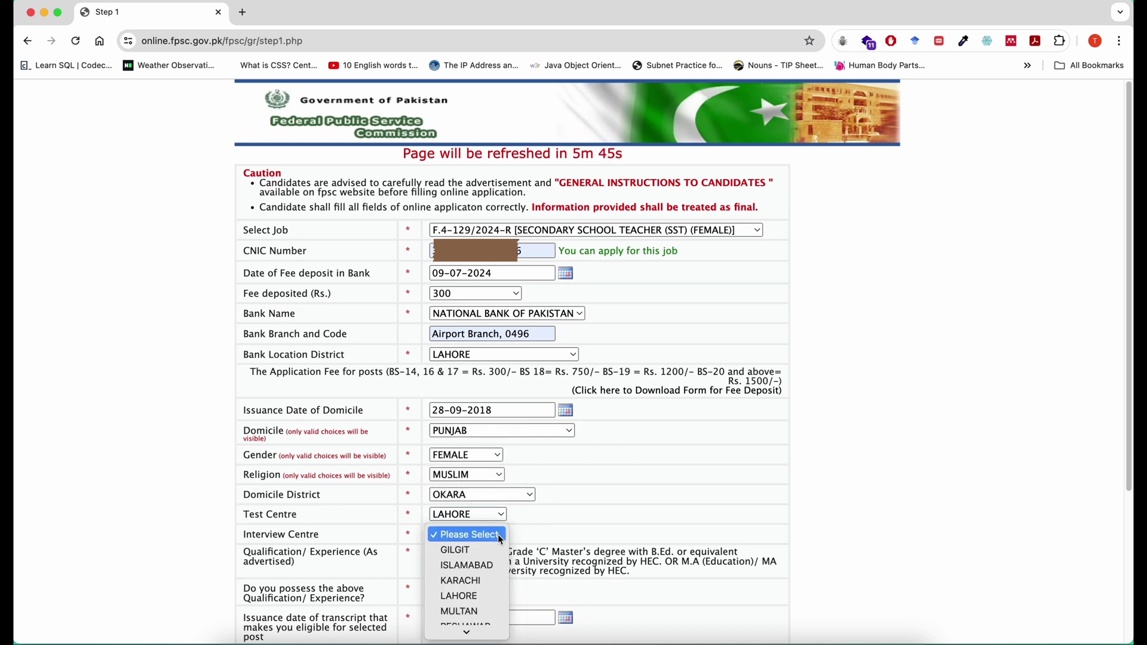
click(480, 596)
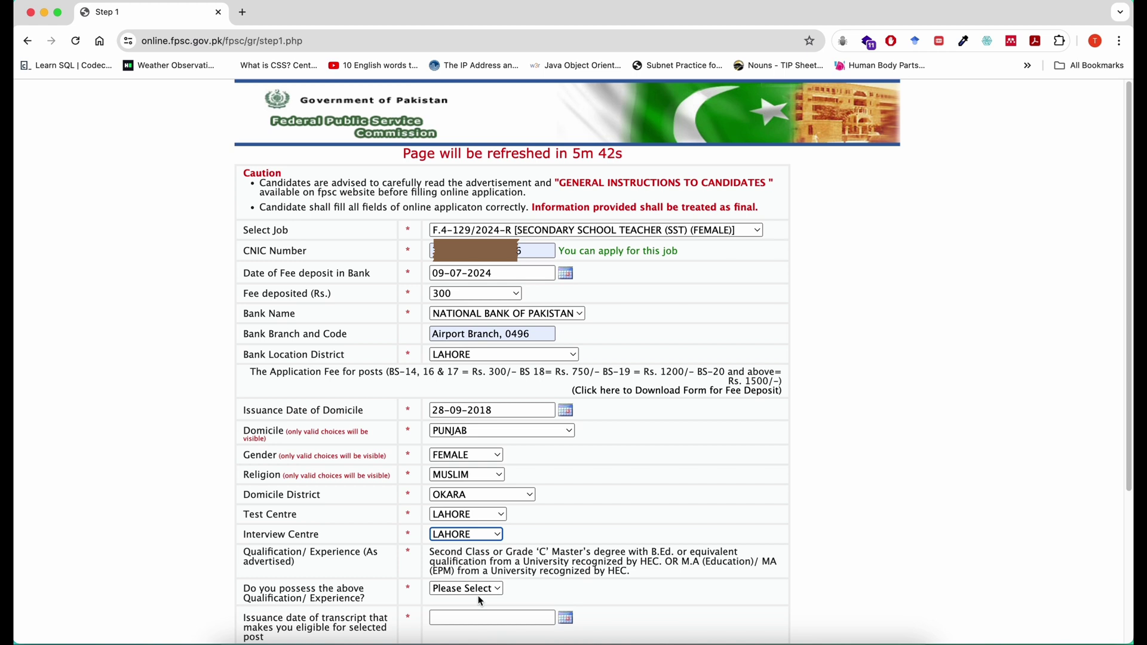
Confirm possession of the advertised qualification with Yes and set the transcript issuance date to 09-11-2018
scroll(482, 600, down, 3)
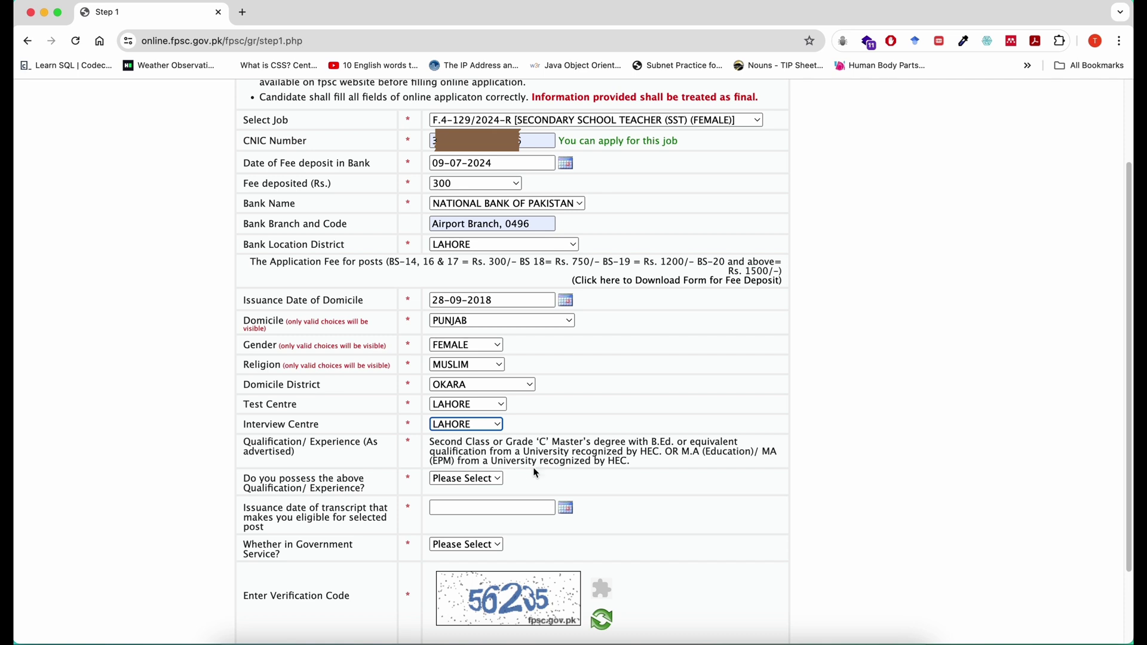
click(494, 479)
click(479, 497)
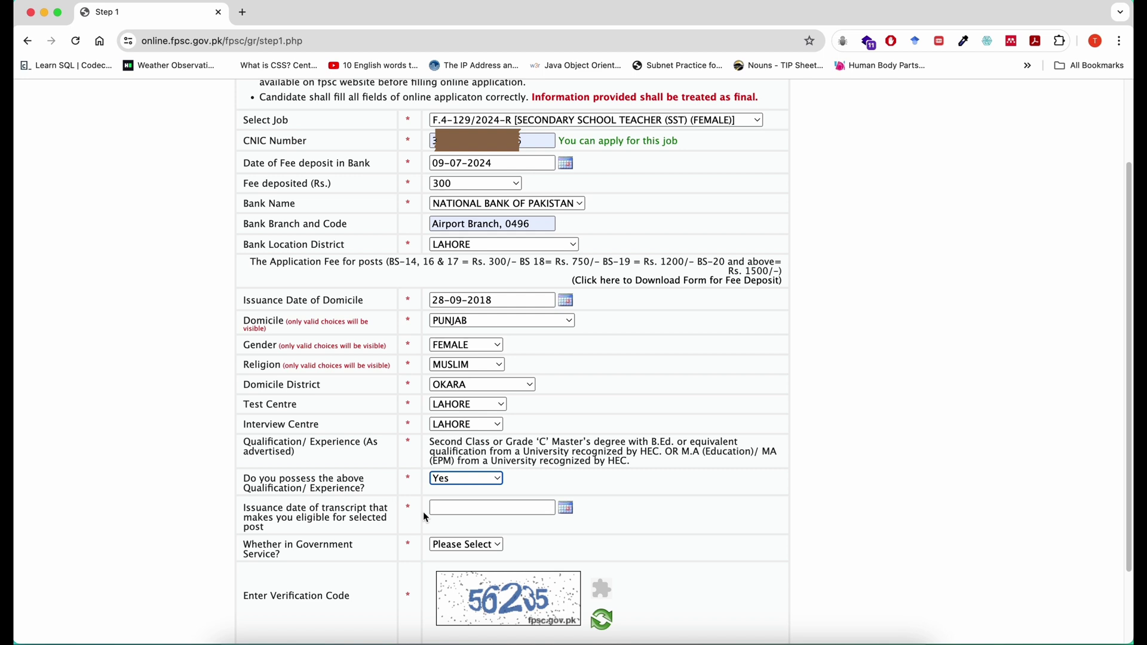
key(Tab)
text(09-11-2018)
scroll(511, 557, down, 1)
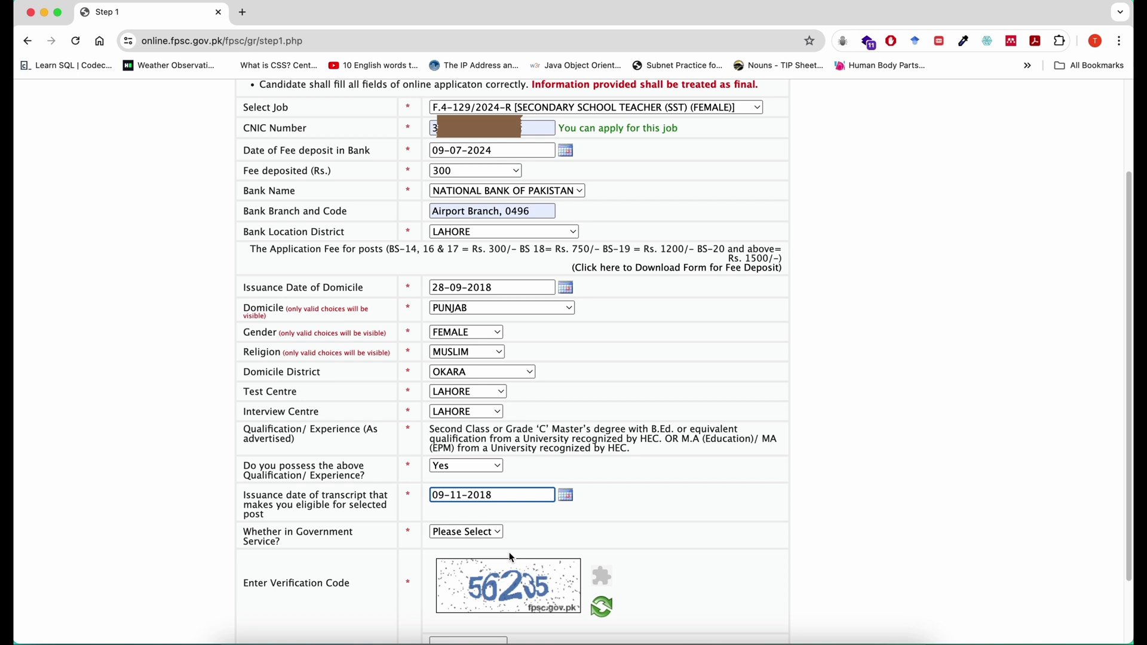
Set the government service answer to No
scroll(509, 553, down, 2)
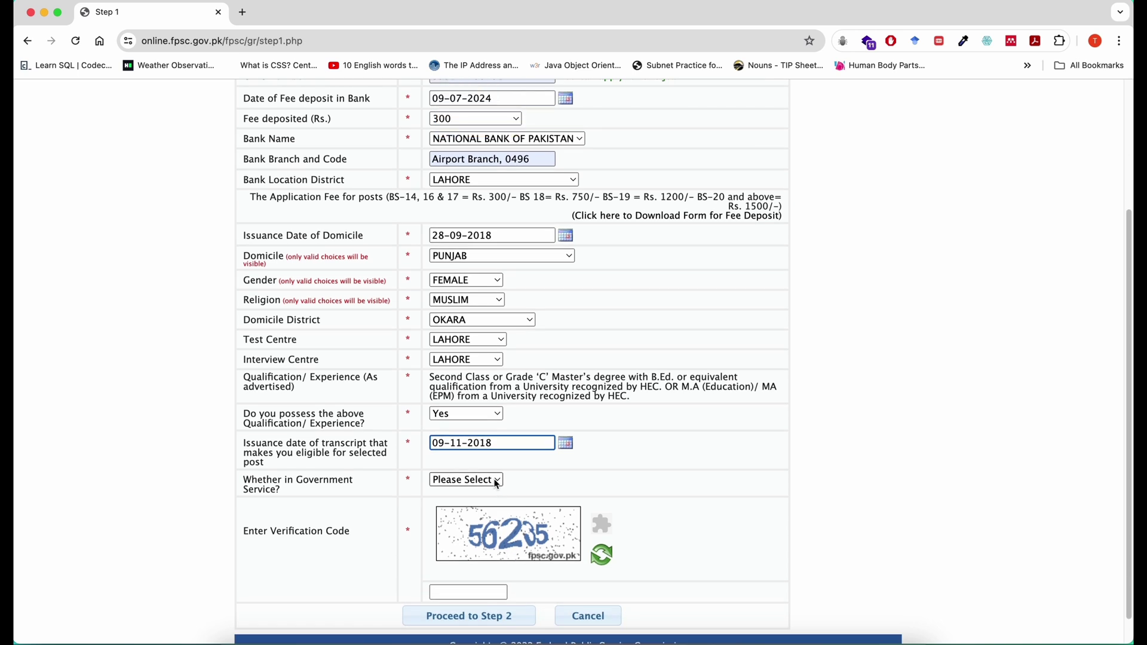
click(496, 481)
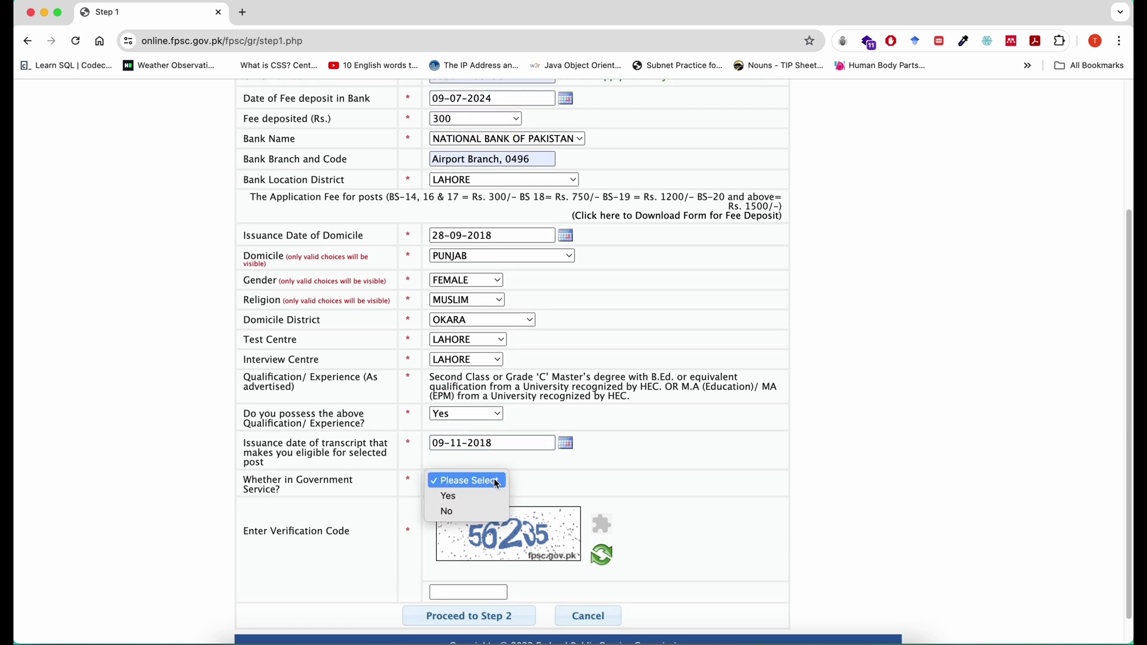
click(482, 514)
scroll(481, 515, down, 1)
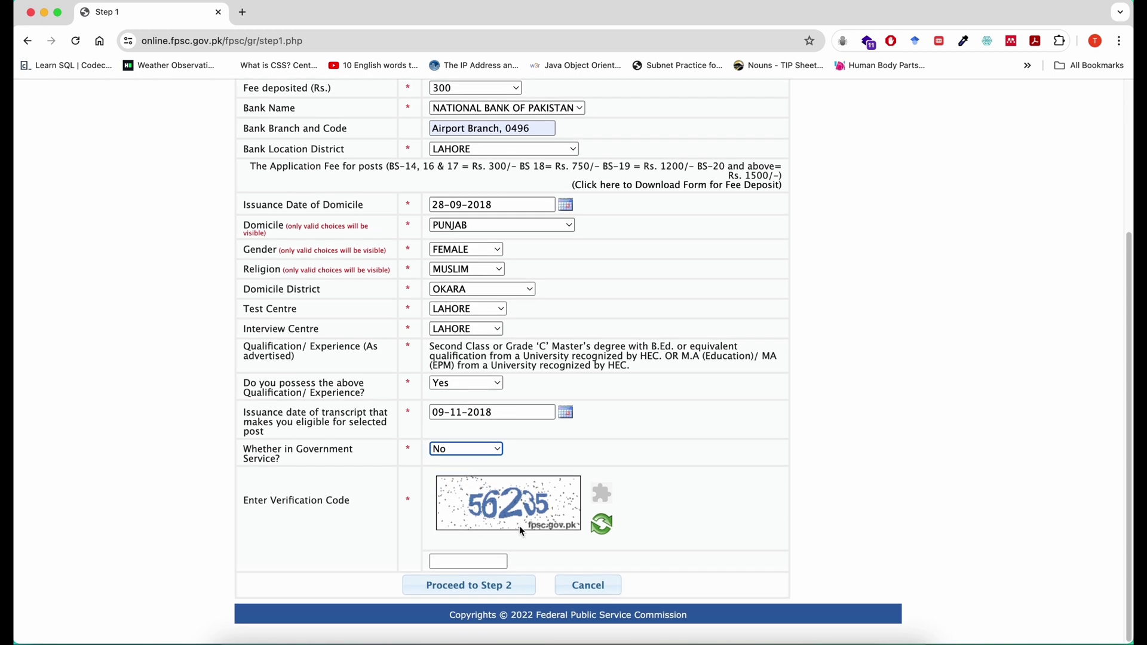
Enter the verification code shown in the image and proceed to Step 2 of the application
click(482, 561)
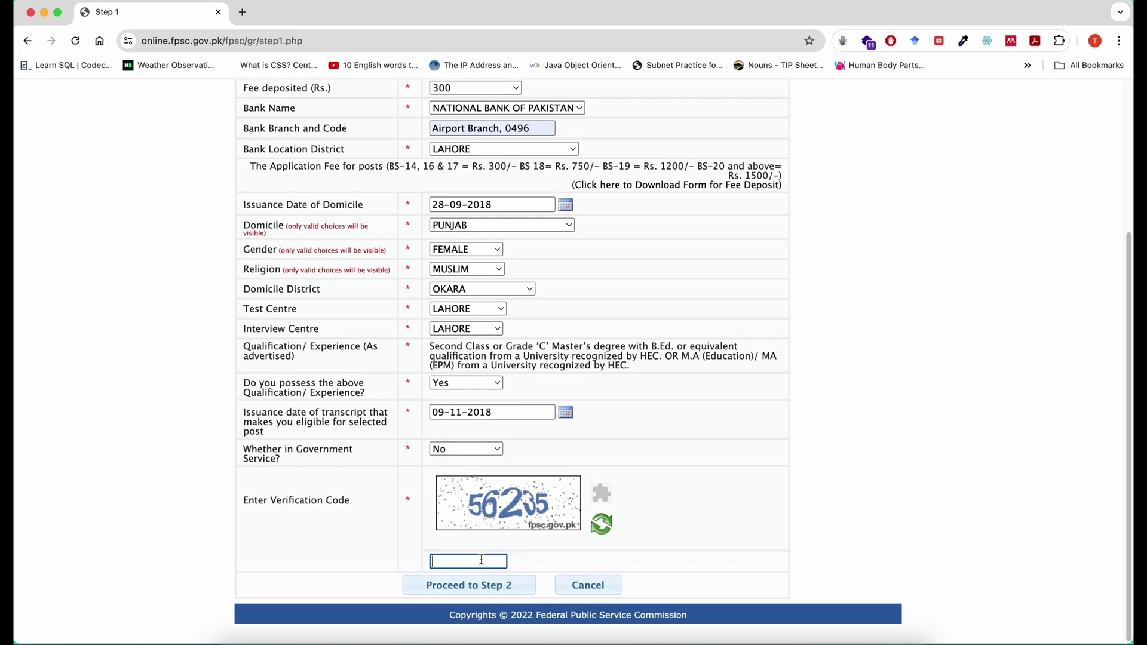
text(56235)
click(508, 586)
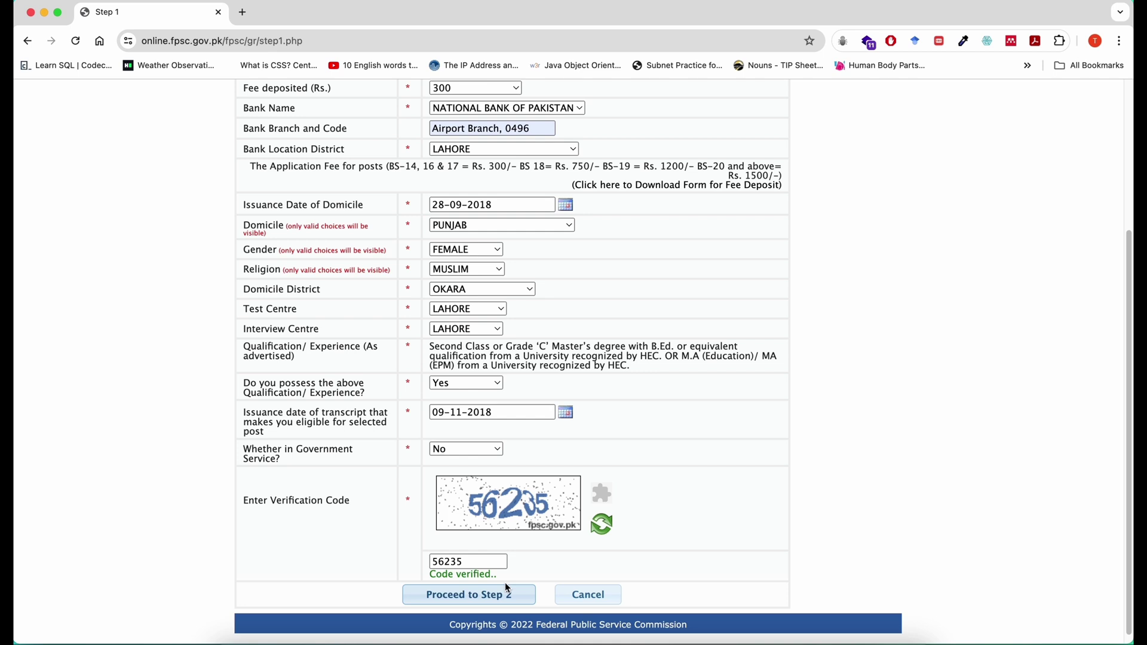
click(507, 596)
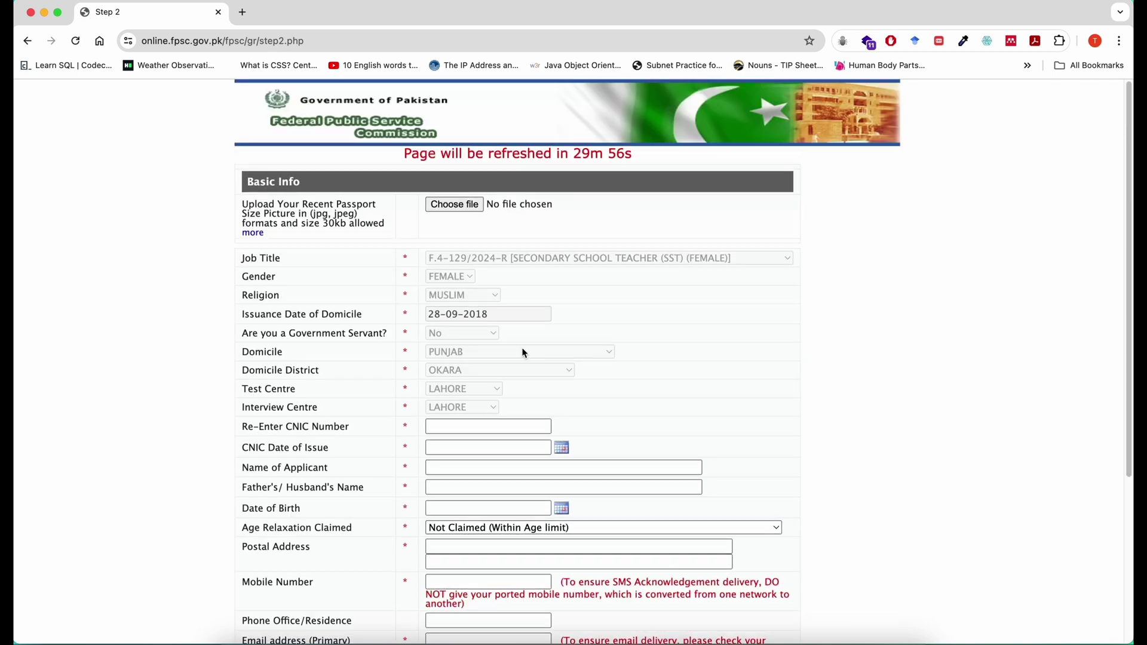
Choose WhatsApp Image 2023-02-24 at 21.24.02.jpeg as the applicant's passport-size picture
click(464, 206)
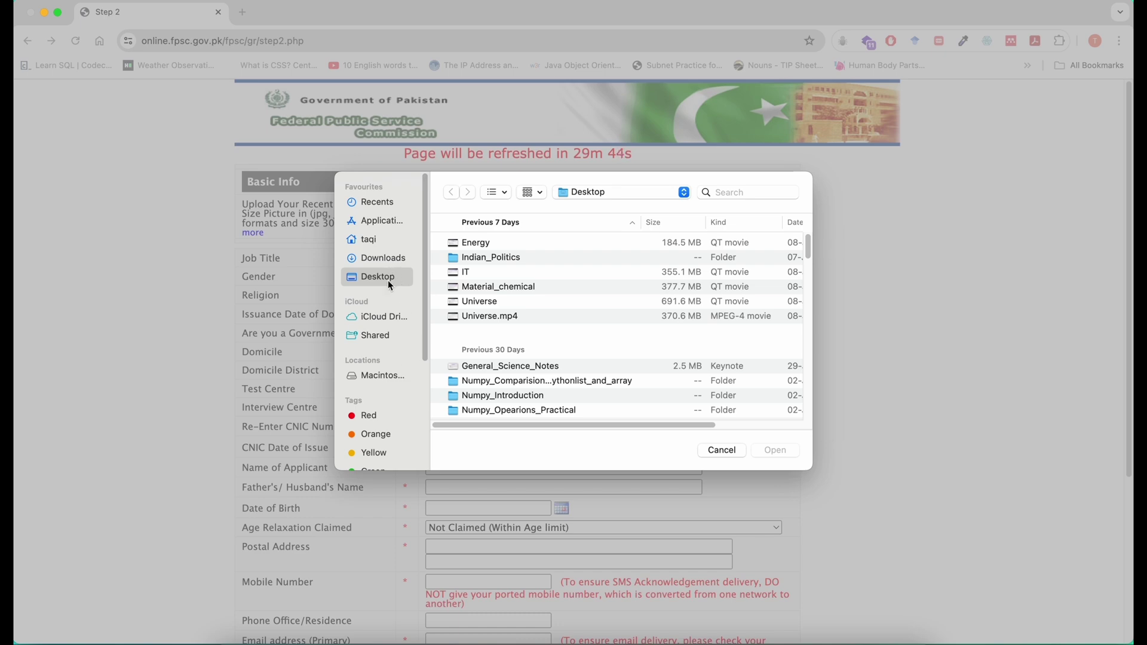
key(Escape)
Re-enter the CNIC number and fill in its issue date, the applicant's name, the father's or husband's name and the date of birth
scroll(529, 458, down, 3)
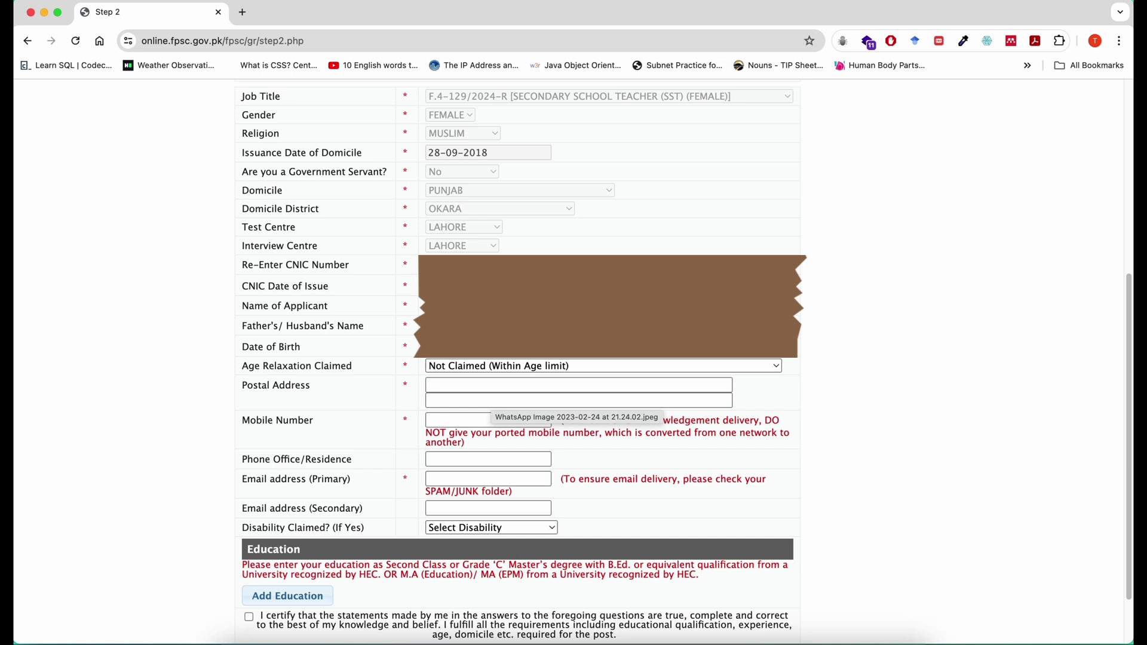
click(482, 266)
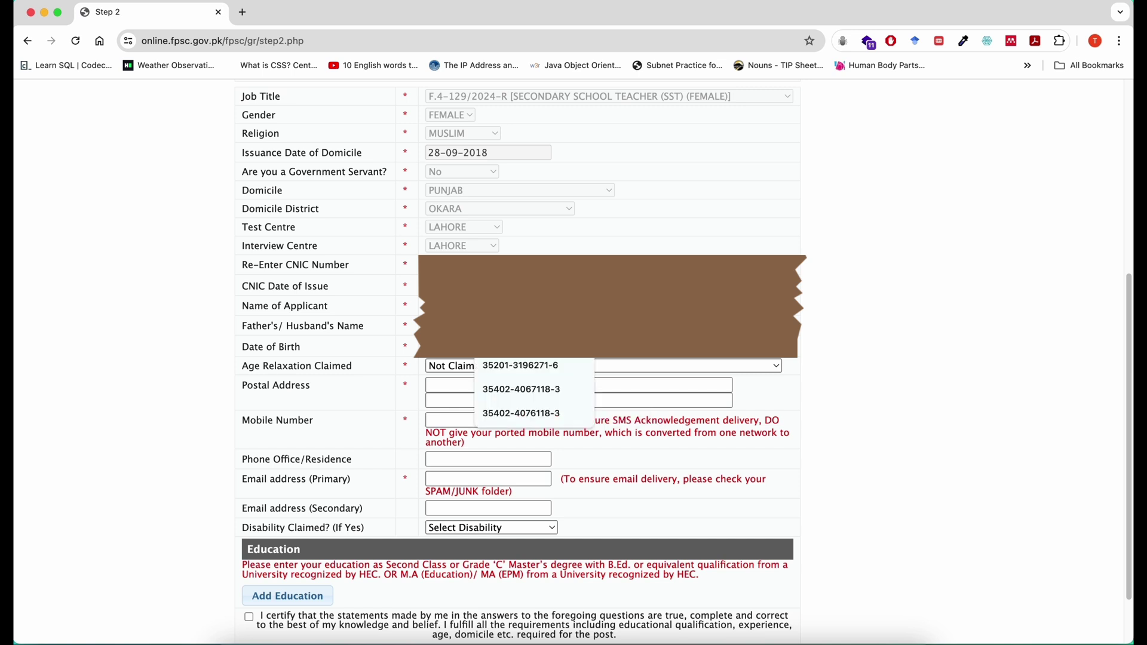
click(515, 294)
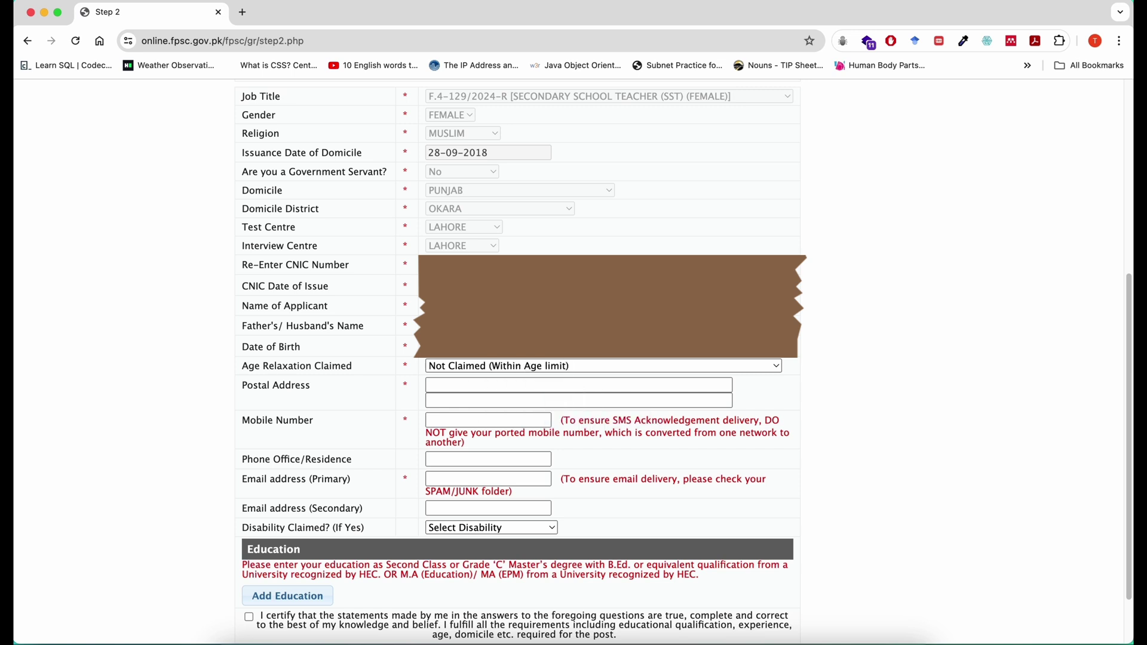
click(489, 286)
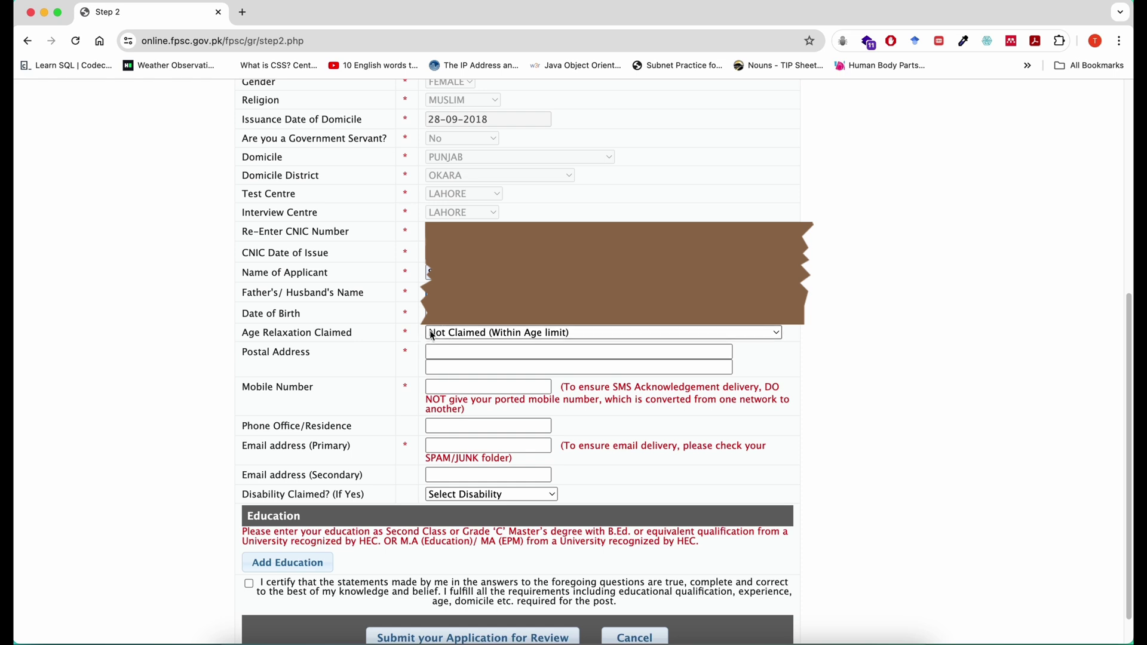
Review the age relaxation options and keep Not Claimed (Within Age limit)
click(470, 333)
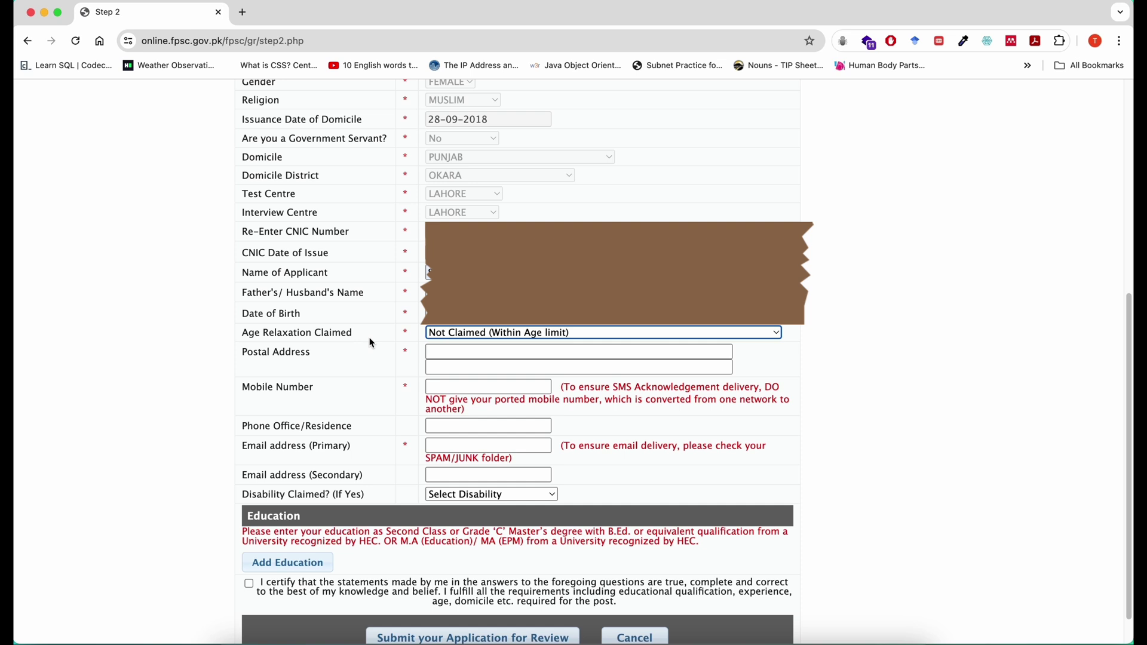
click(774, 335)
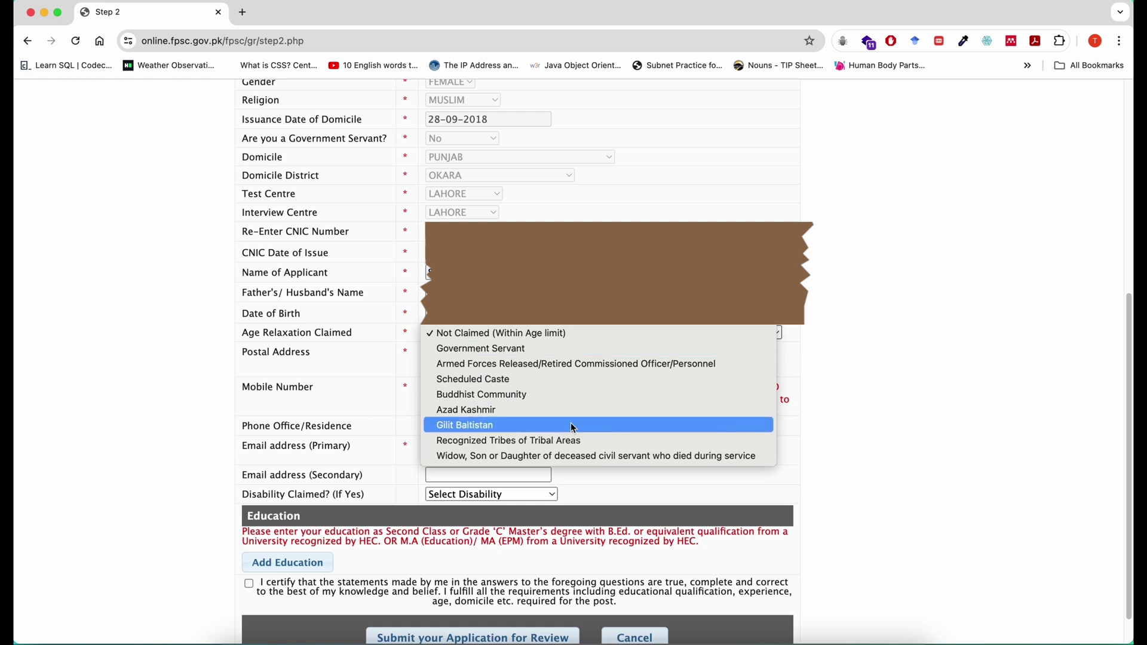
key(Escape)
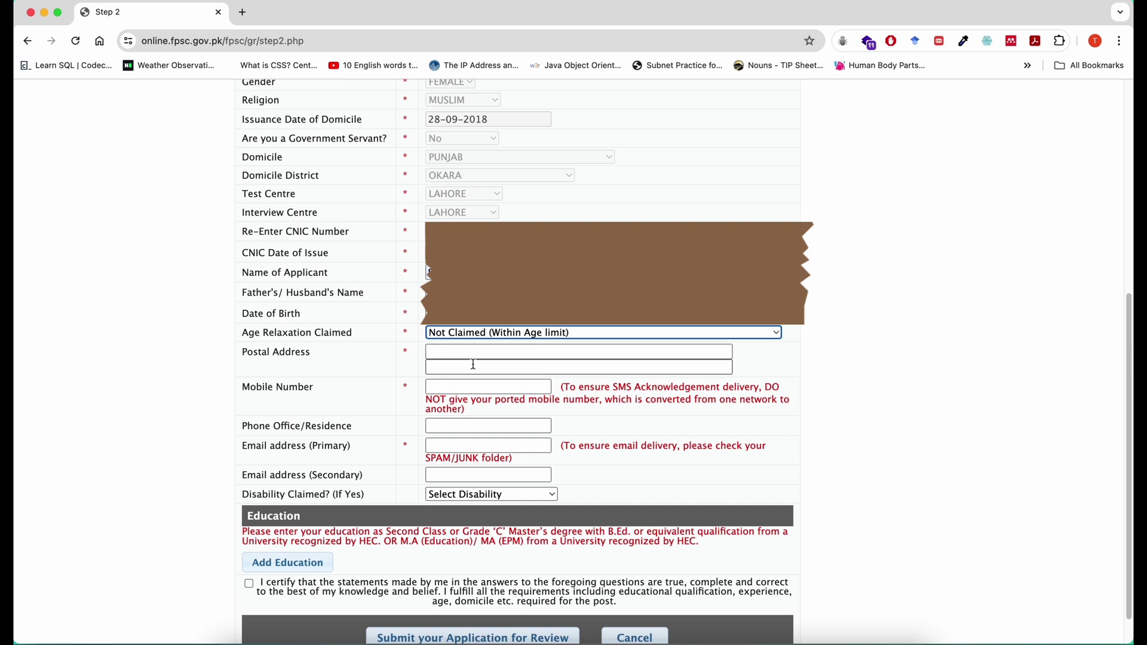
Fill in the applicant's postal address, mobile number and primary and secondary e-mail addresses, leaving the disability claim unselected
click(473, 350)
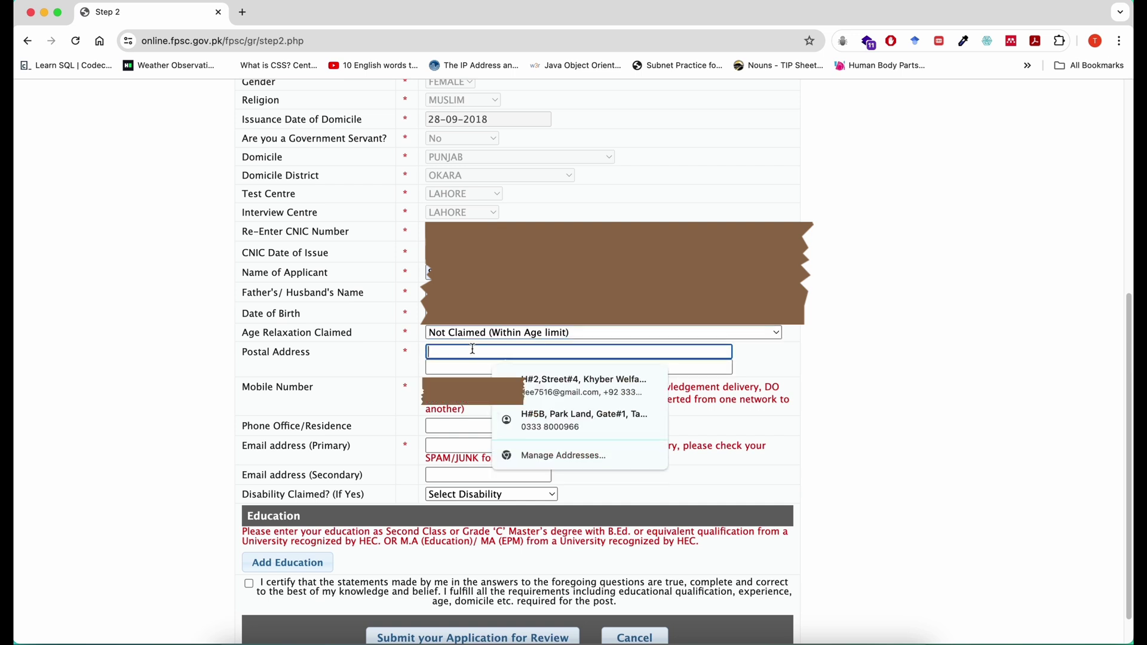
click(526, 387)
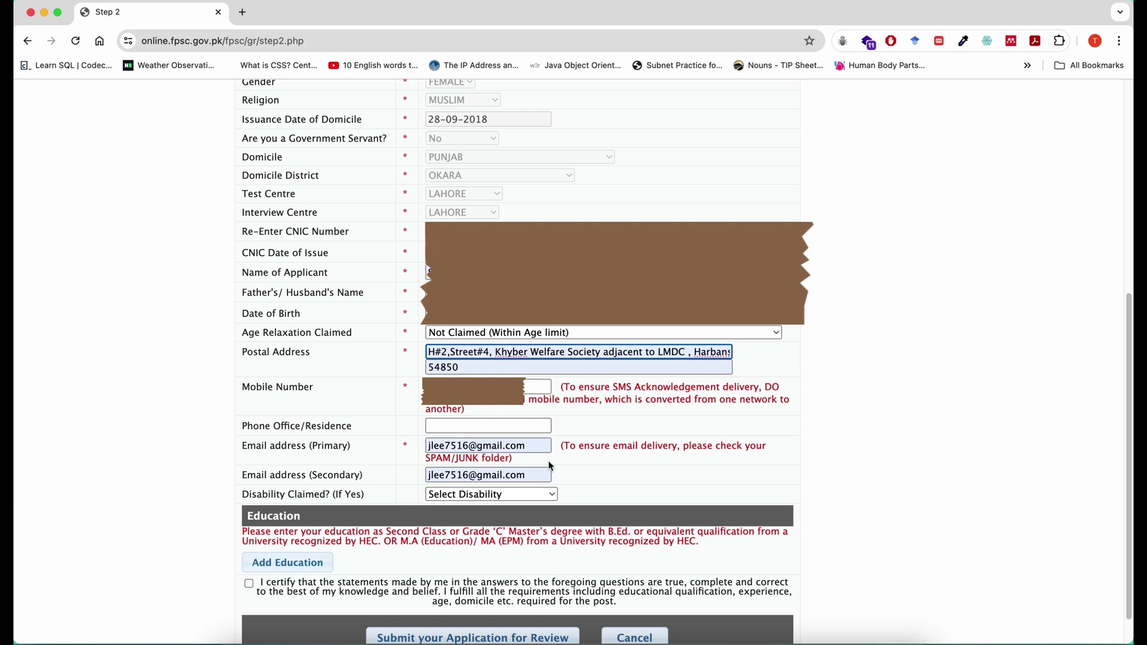
click(552, 495)
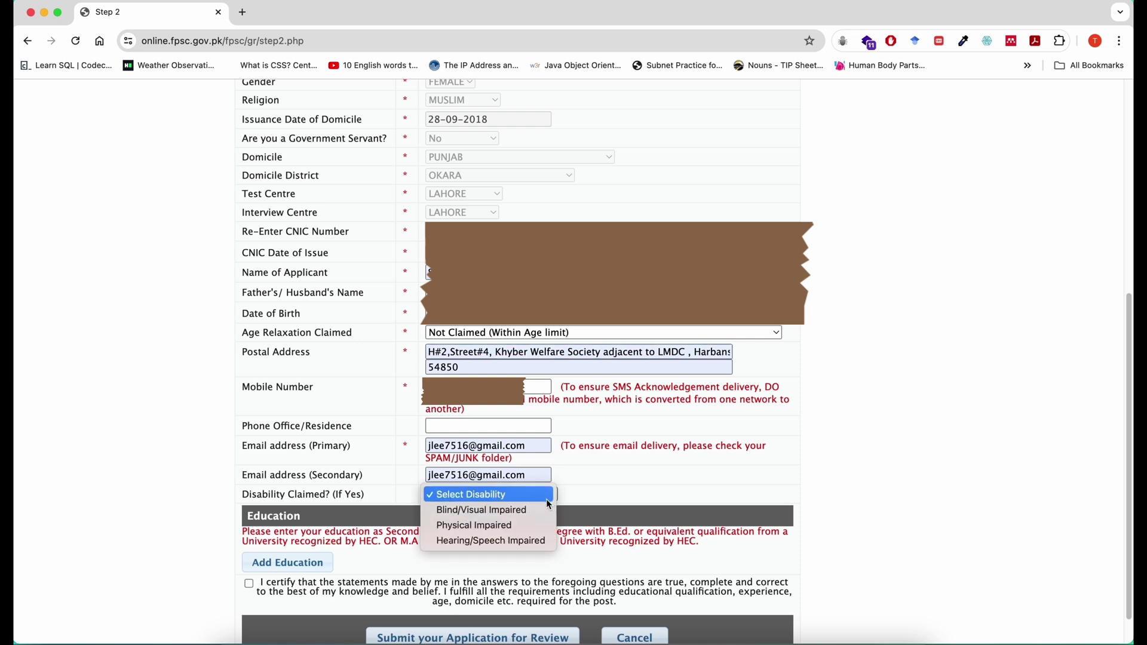
click(547, 498)
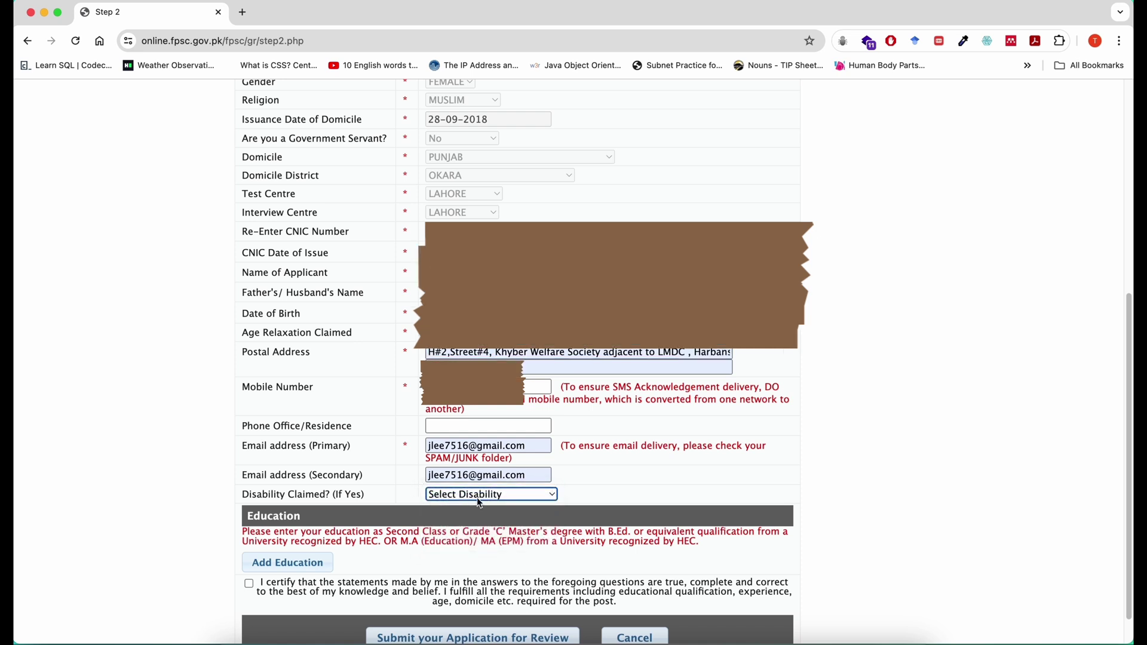
Start a new education entry and set its qualification to M.SC. (IT)
scroll(479, 501, down, 1)
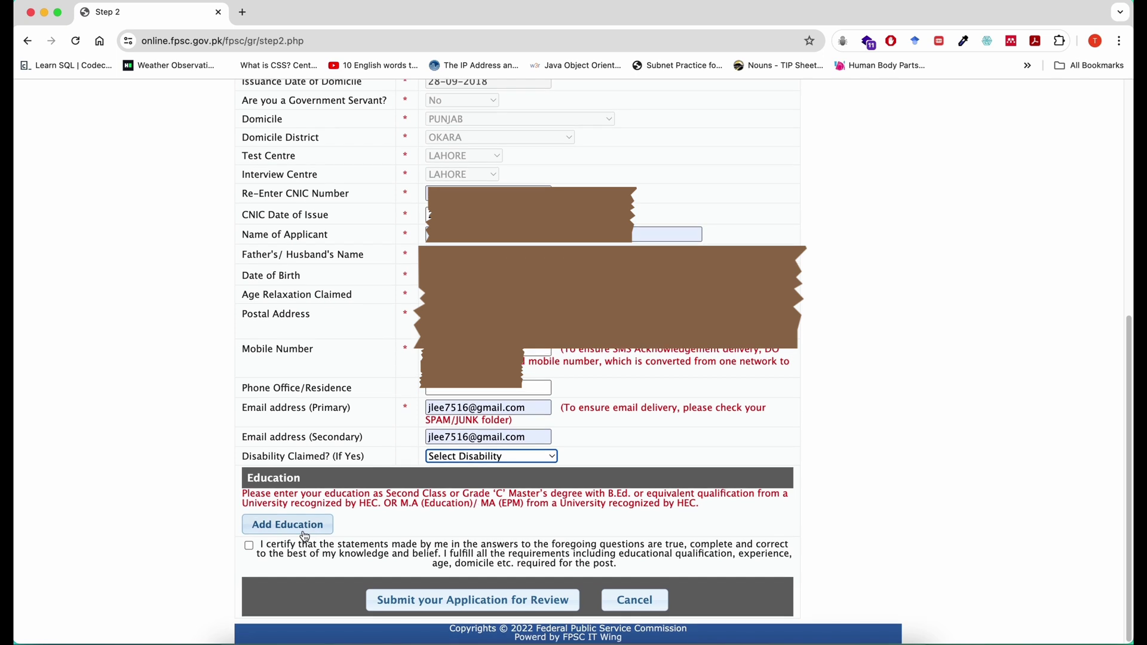
click(304, 536)
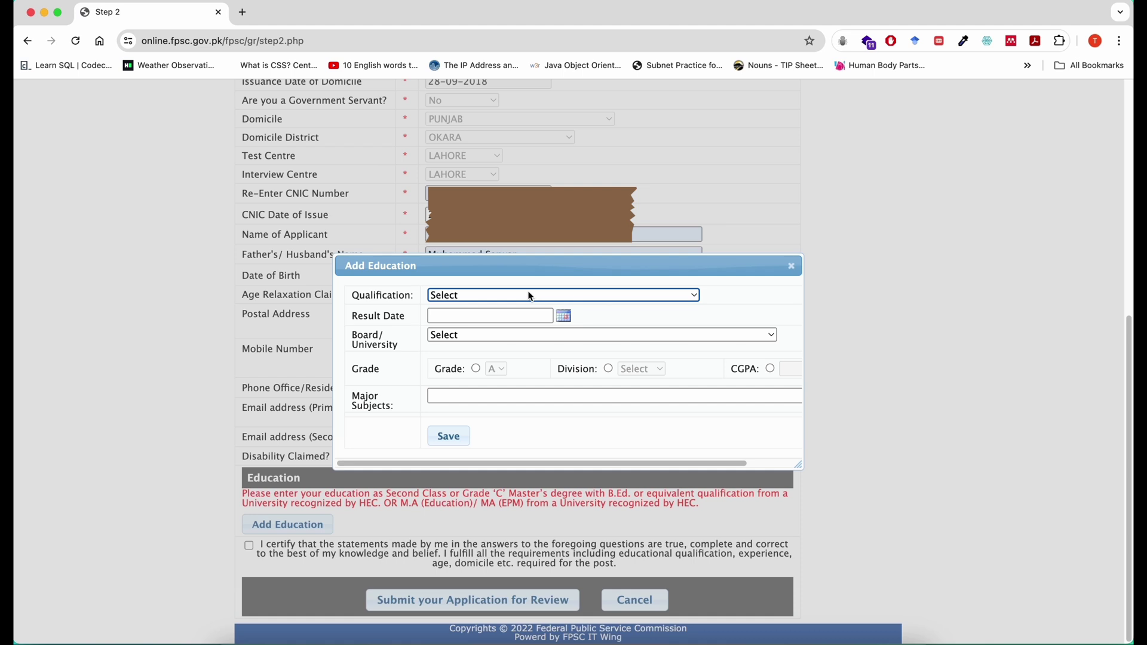
click(691, 292)
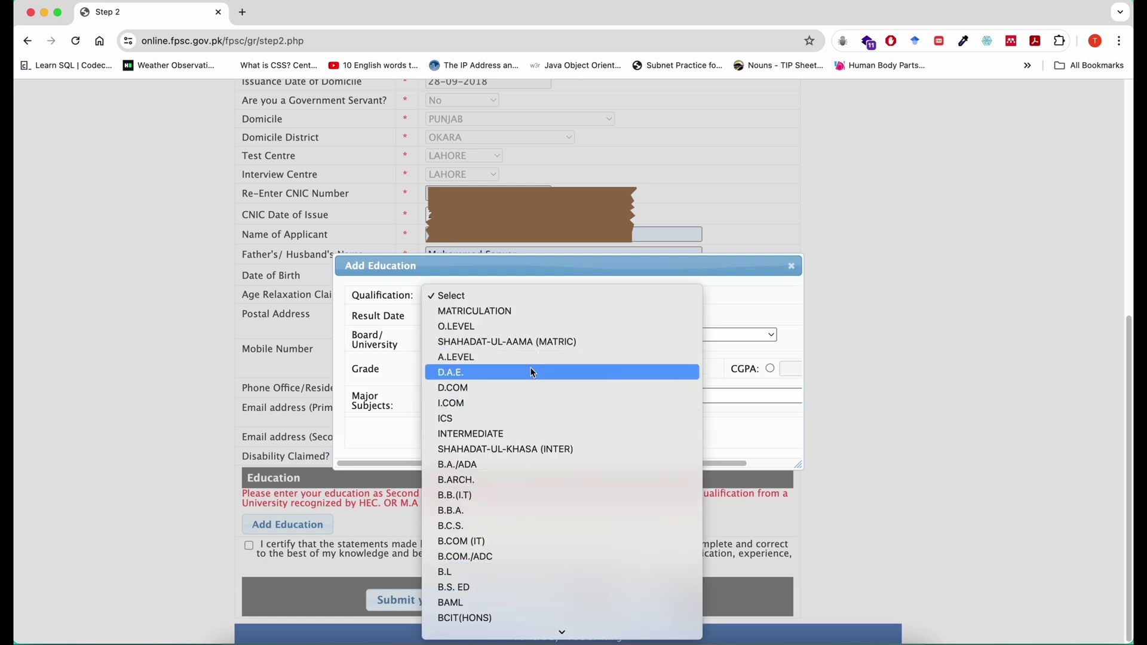
scroll(531, 452, down, 10)
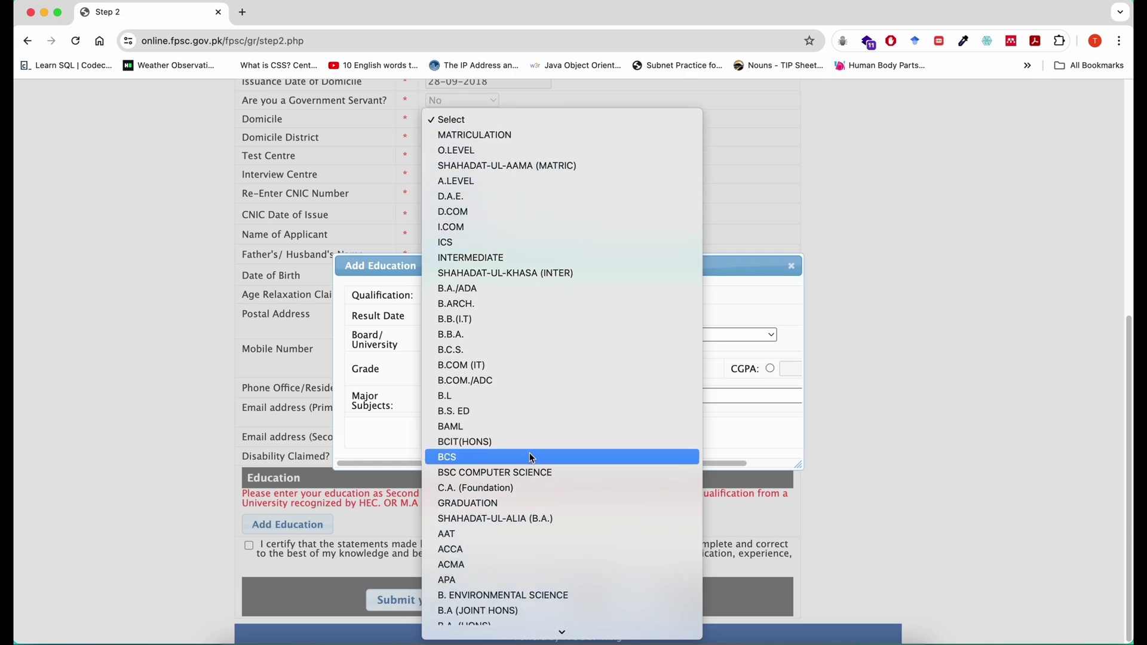
scroll(531, 456, up, 4)
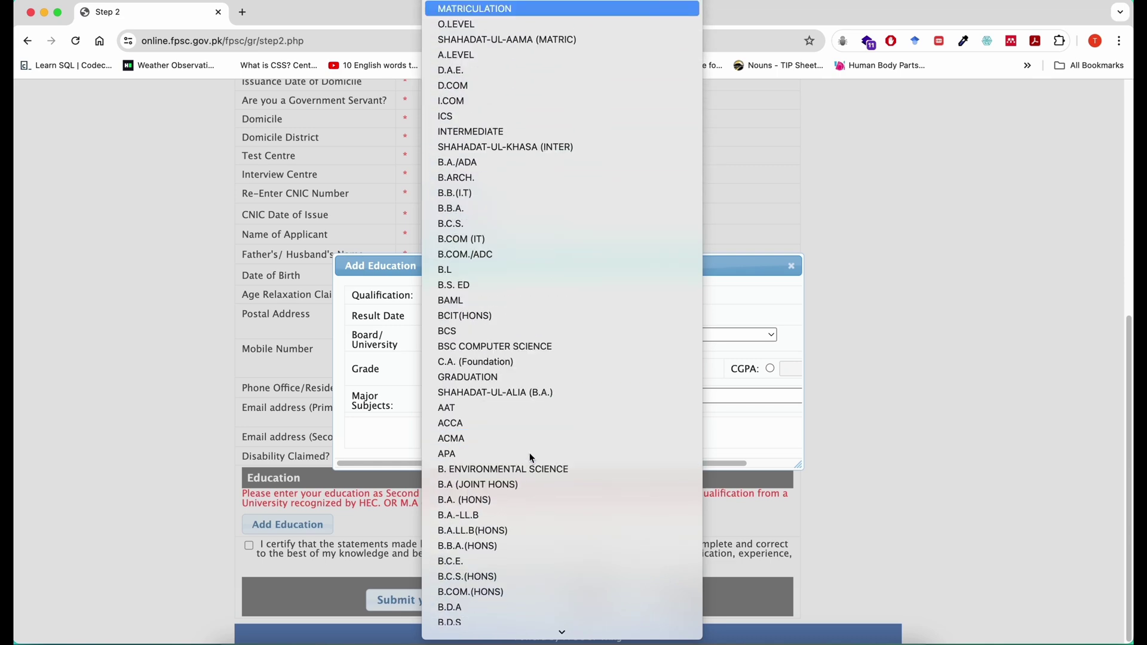
scroll(532, 457, down, 15)
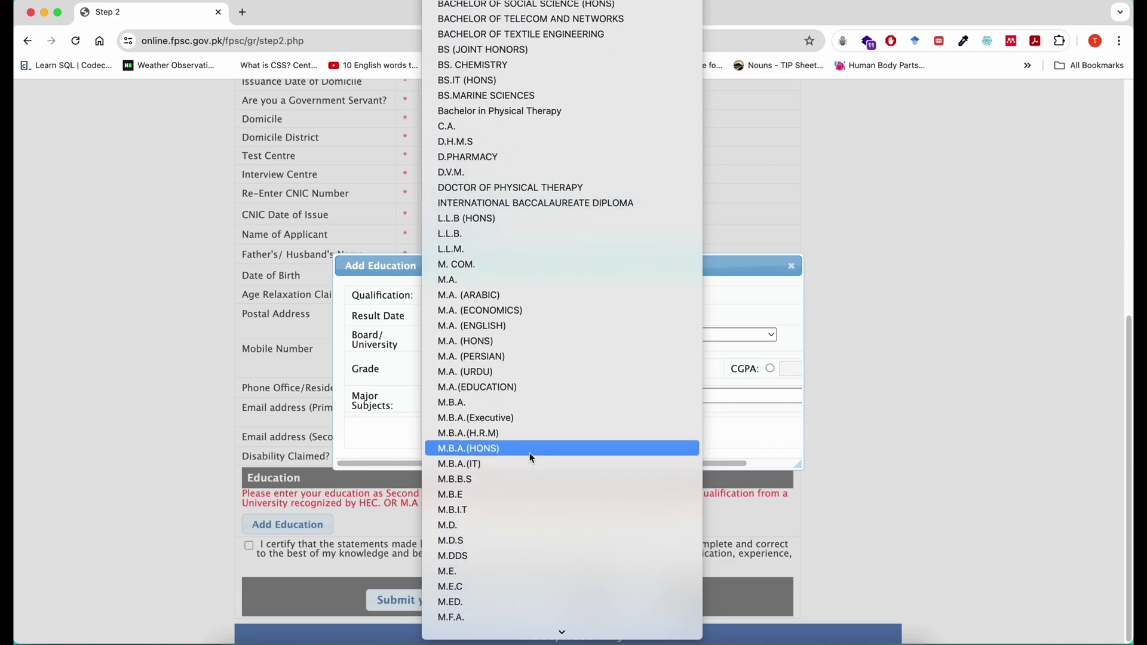
scroll(530, 458, down, 5)
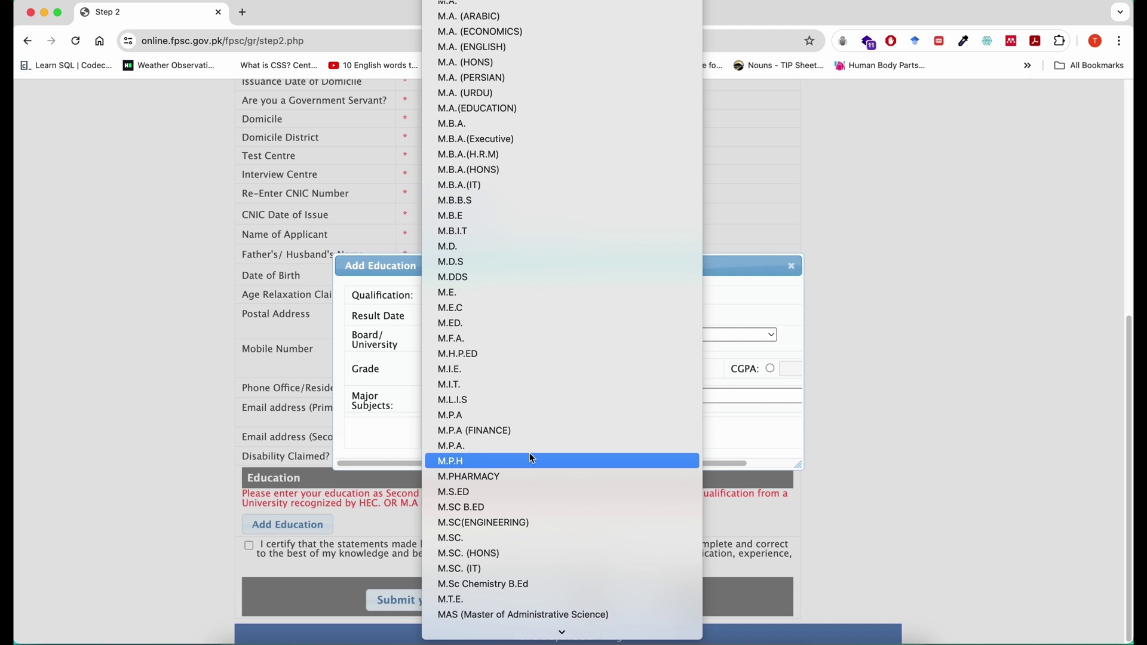
click(498, 569)
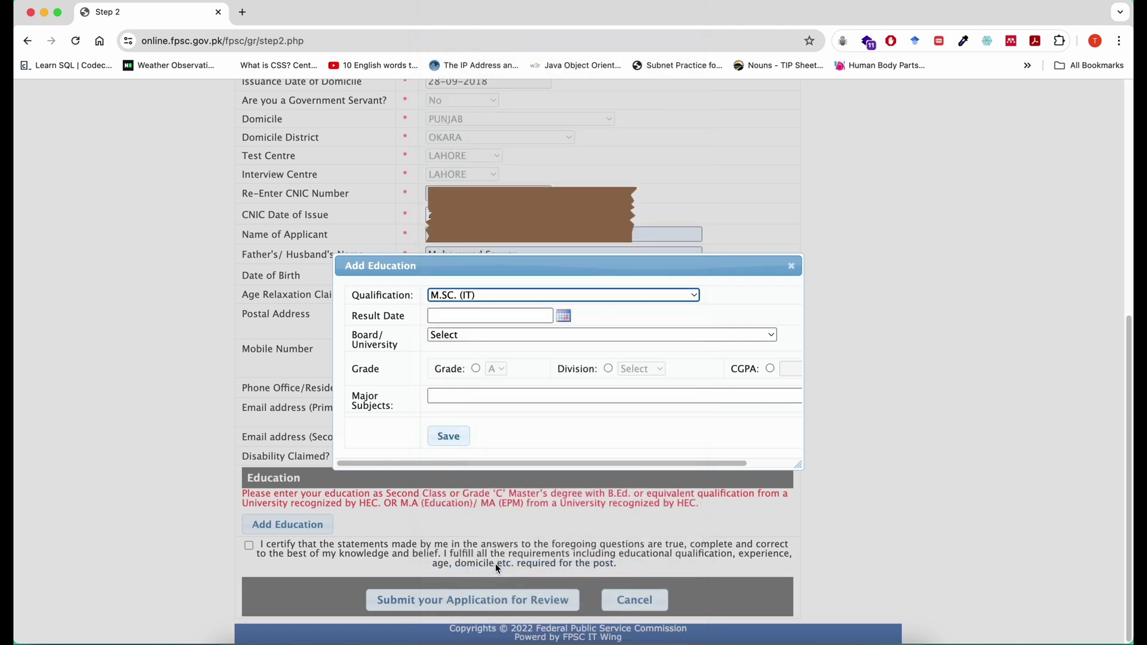
Set the result date of the M.SC. (IT) qualification to 09-11-2018
click(564, 323)
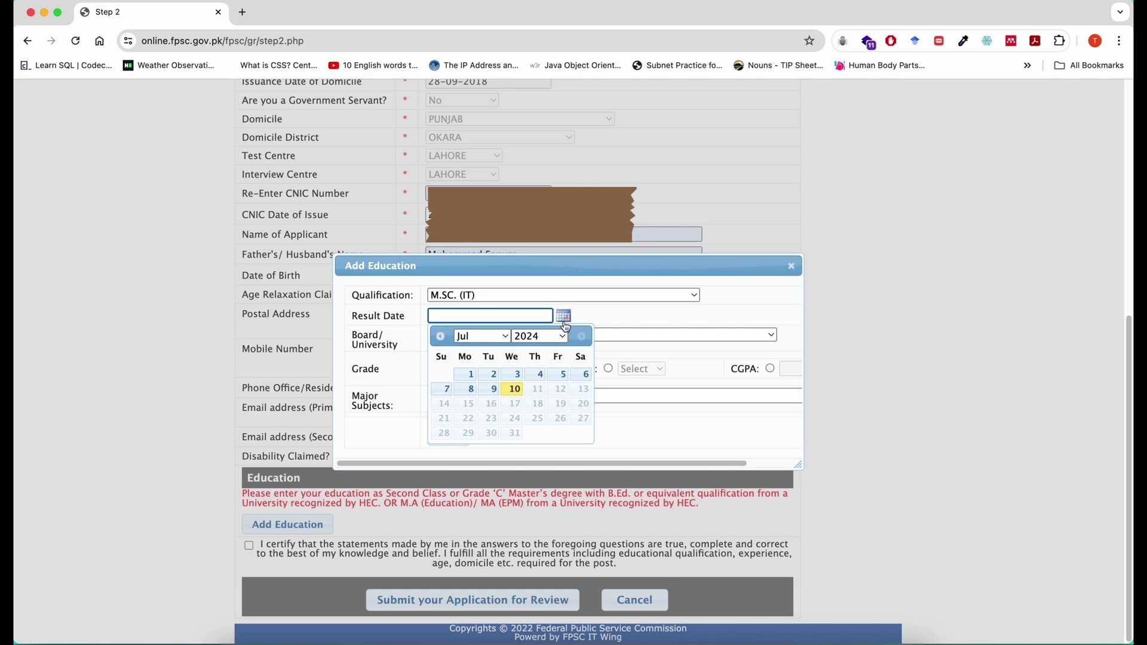
click(563, 336)
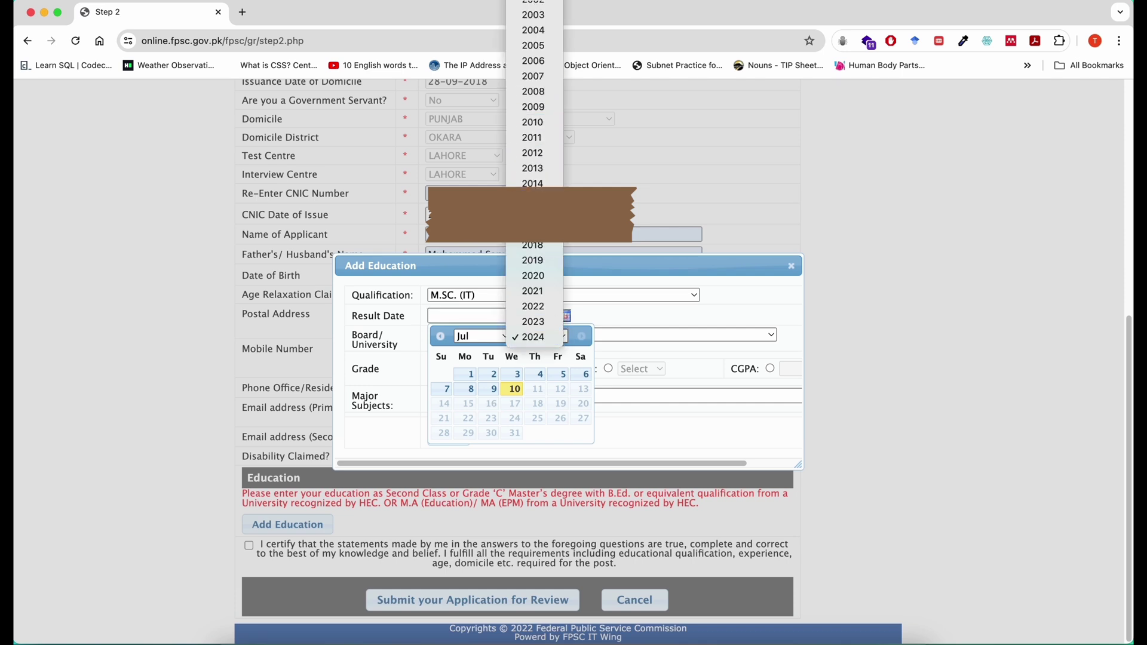
click(533, 246)
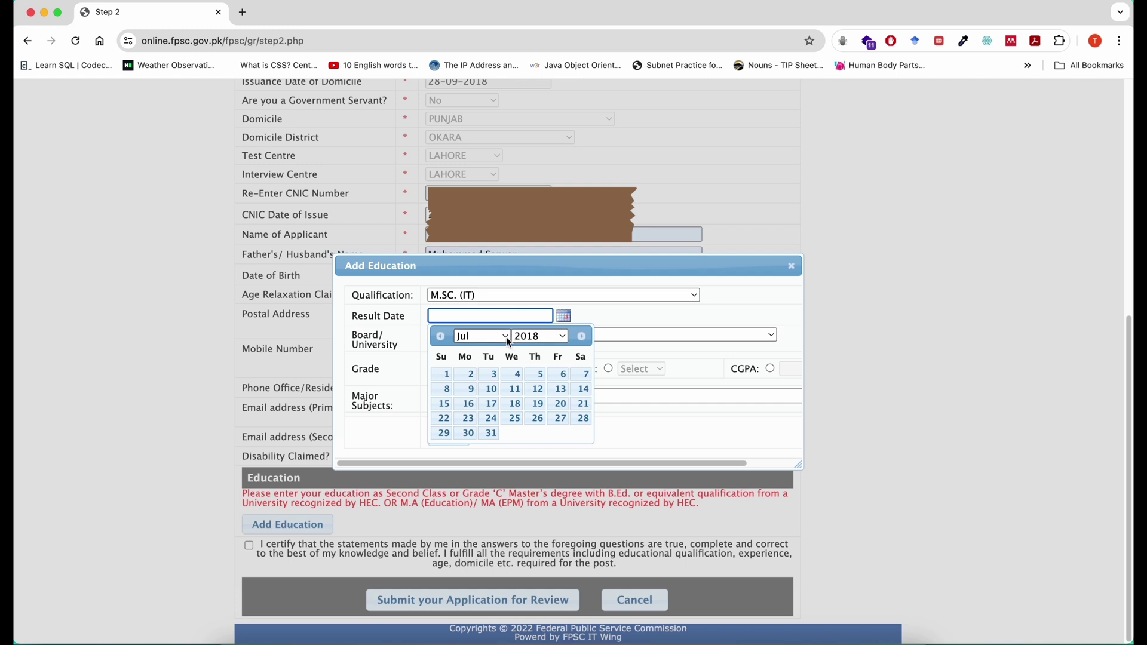
click(507, 338)
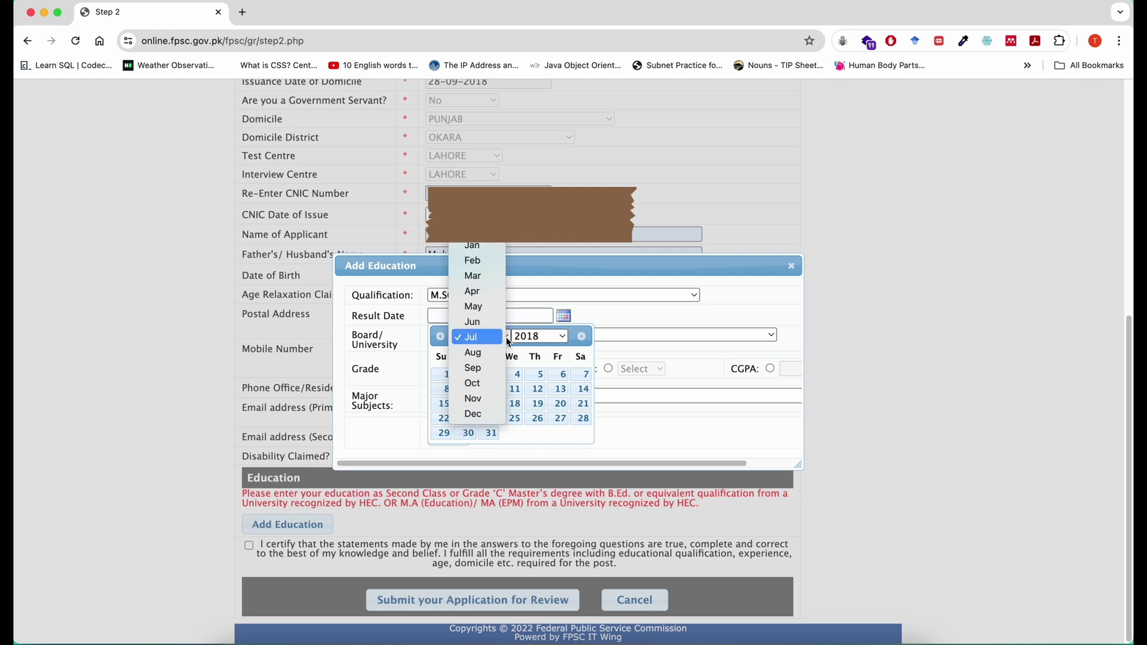
click(478, 398)
click(561, 389)
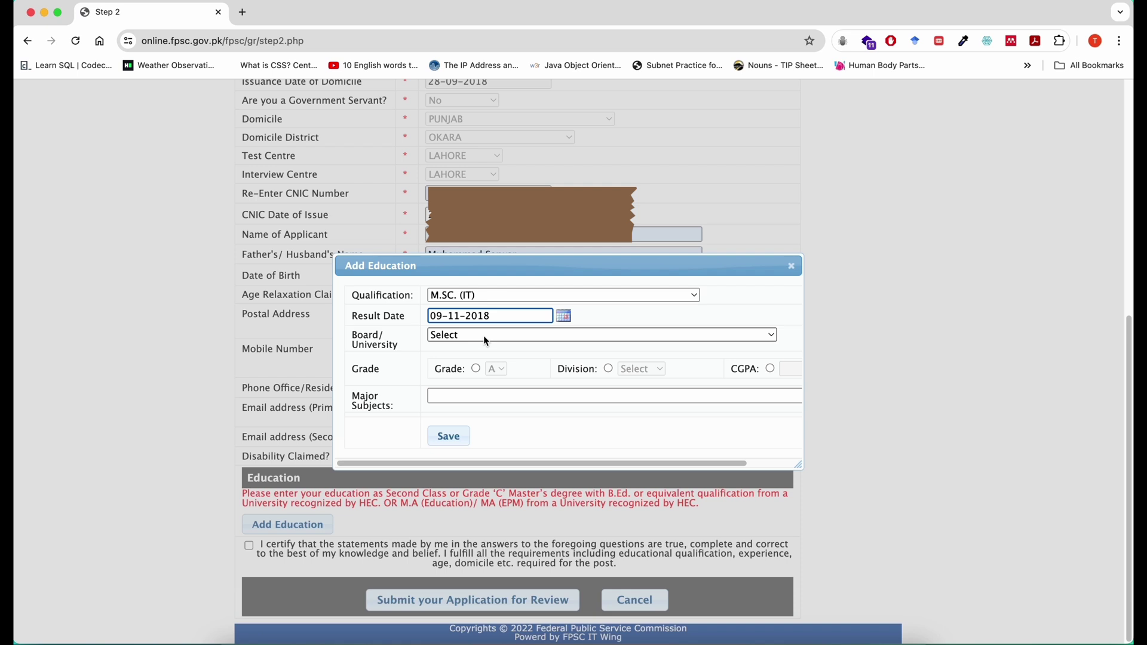
Set the board/university of the M.SC. (IT) entry to University of Education, Lahore
click(574, 338)
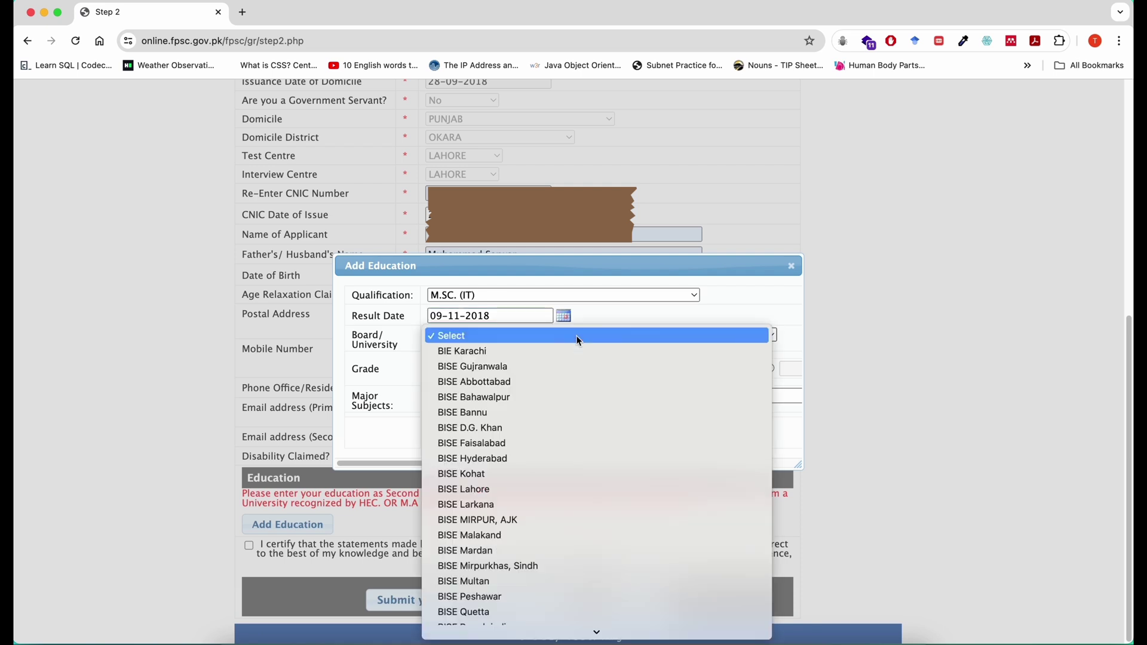
text(fau)
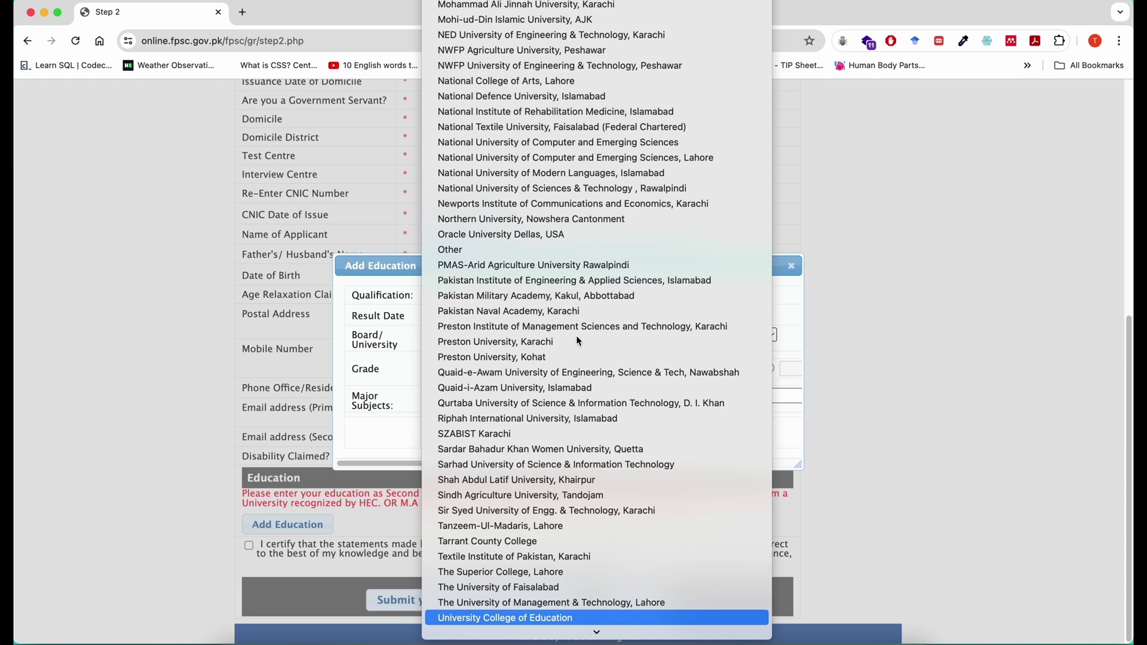
text(c)
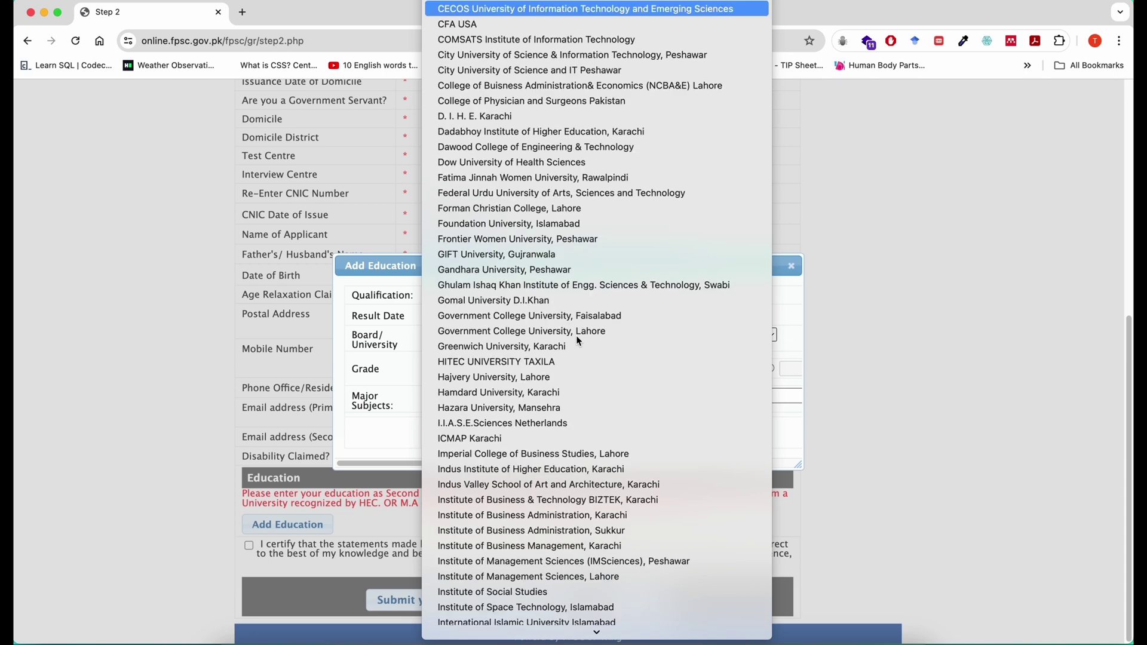
text(f)
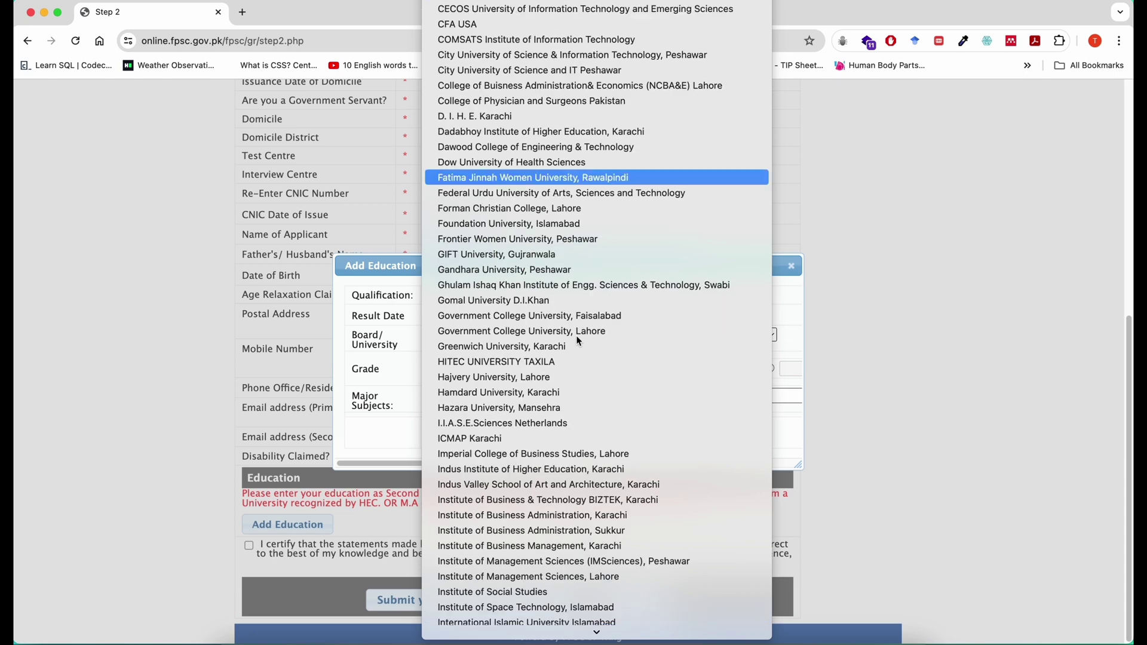
text(uuuuuuuuuu)
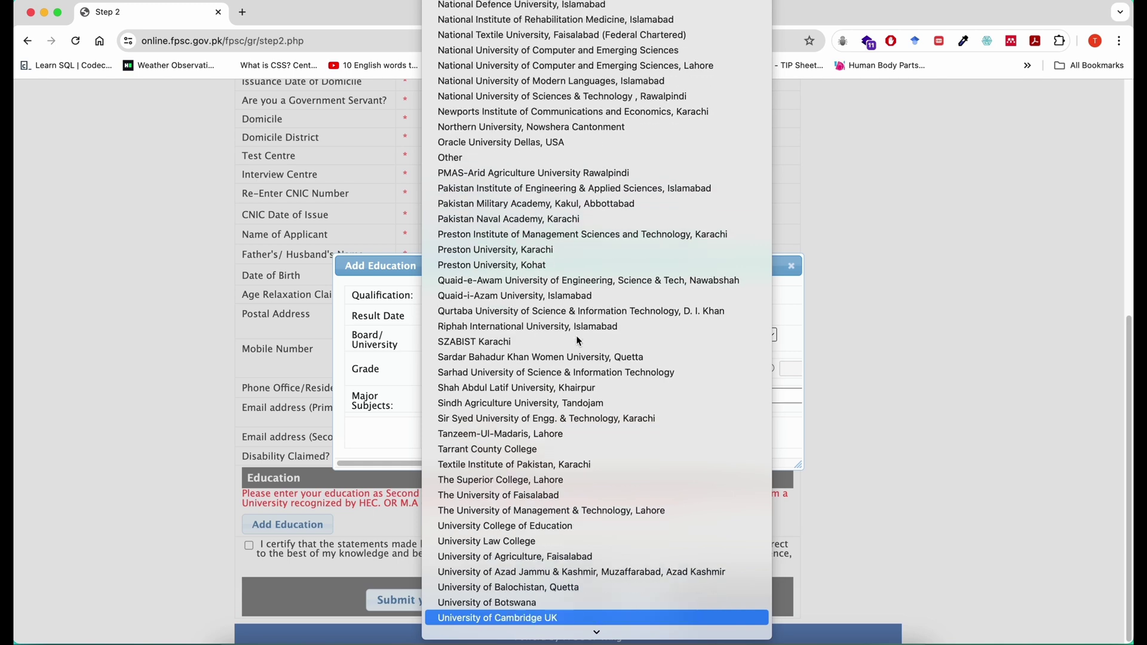
text(uuu)
key(Up)
key(Up)
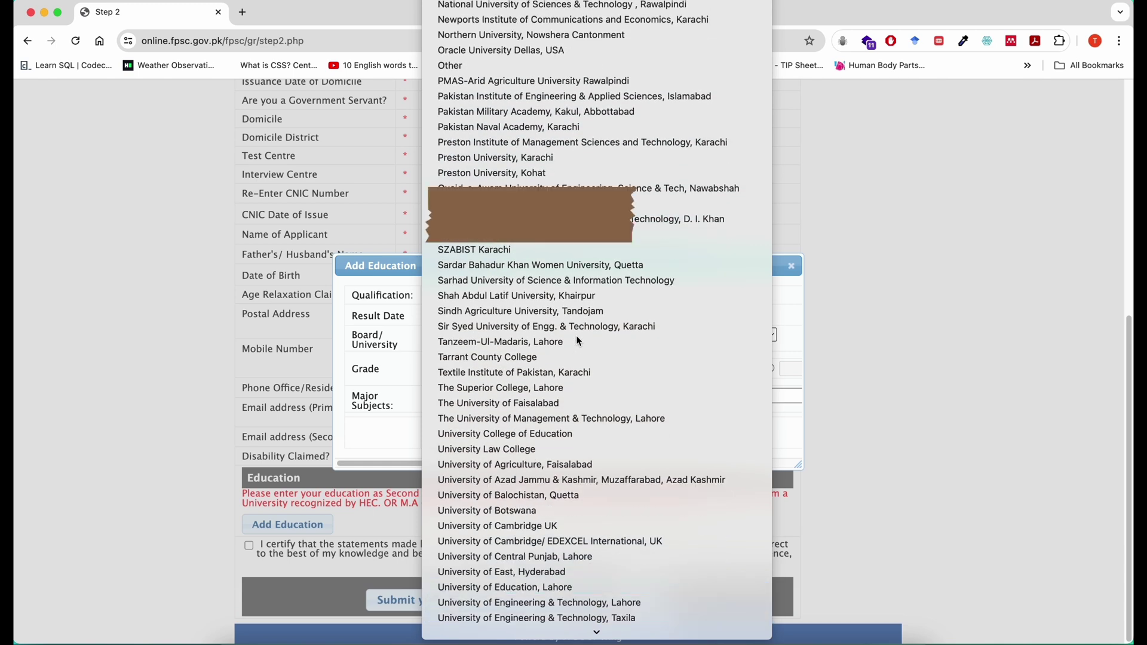
key(Return)
Record the M.SC. (IT) result as a CGPA of 3.27
scroll(422, 369, right, 3)
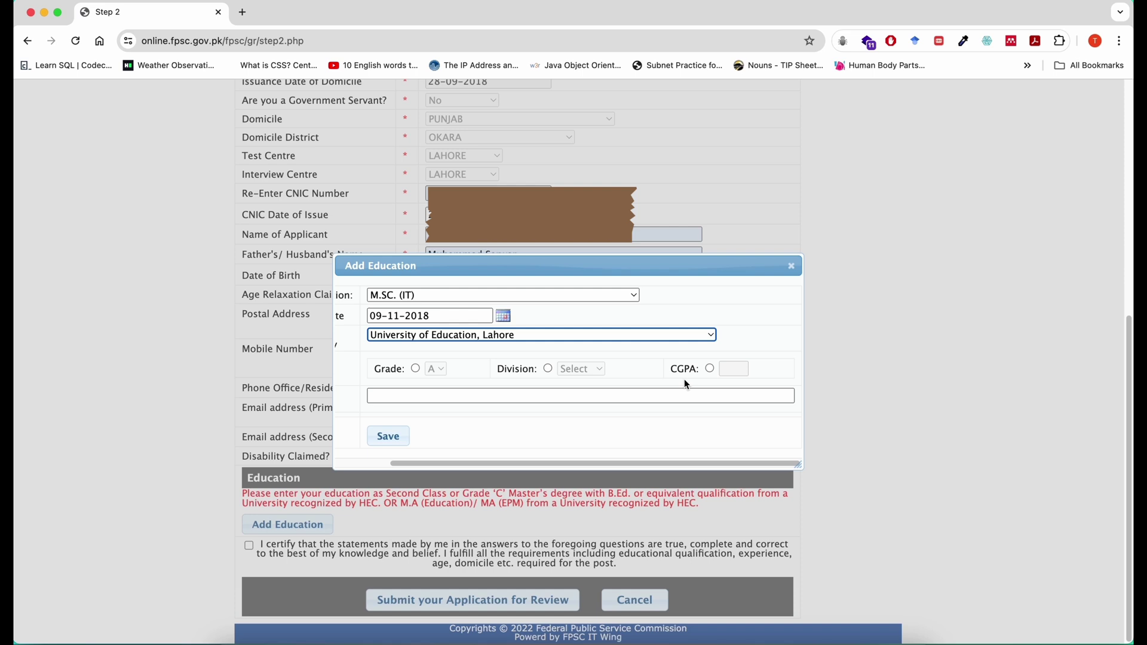
click(710, 368)
click(729, 368)
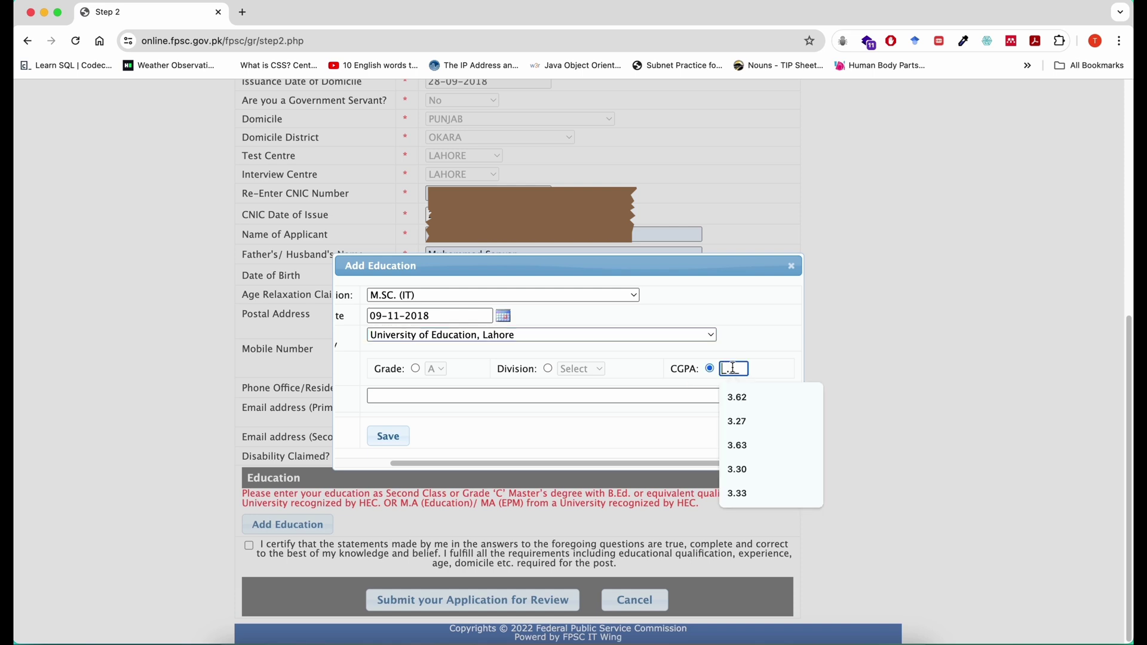
click(729, 418)
Enter Information Technology as the major subject of the M.SC. (IT) qualification and save the entry
scroll(482, 432, left, 3)
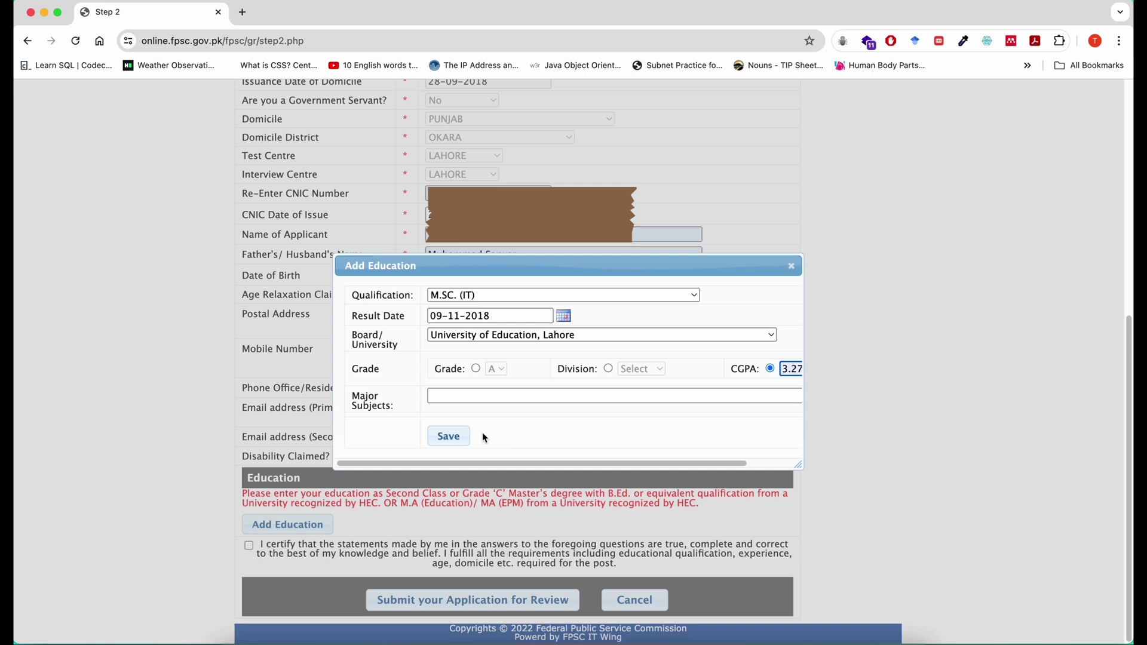
click(498, 397)
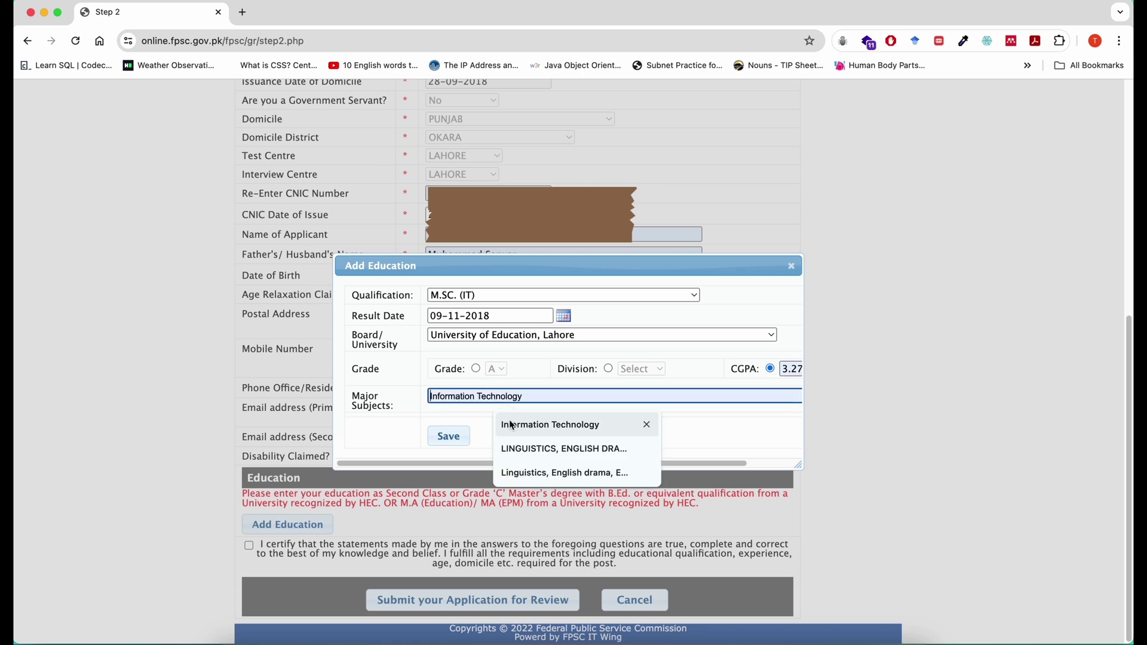
click(510, 422)
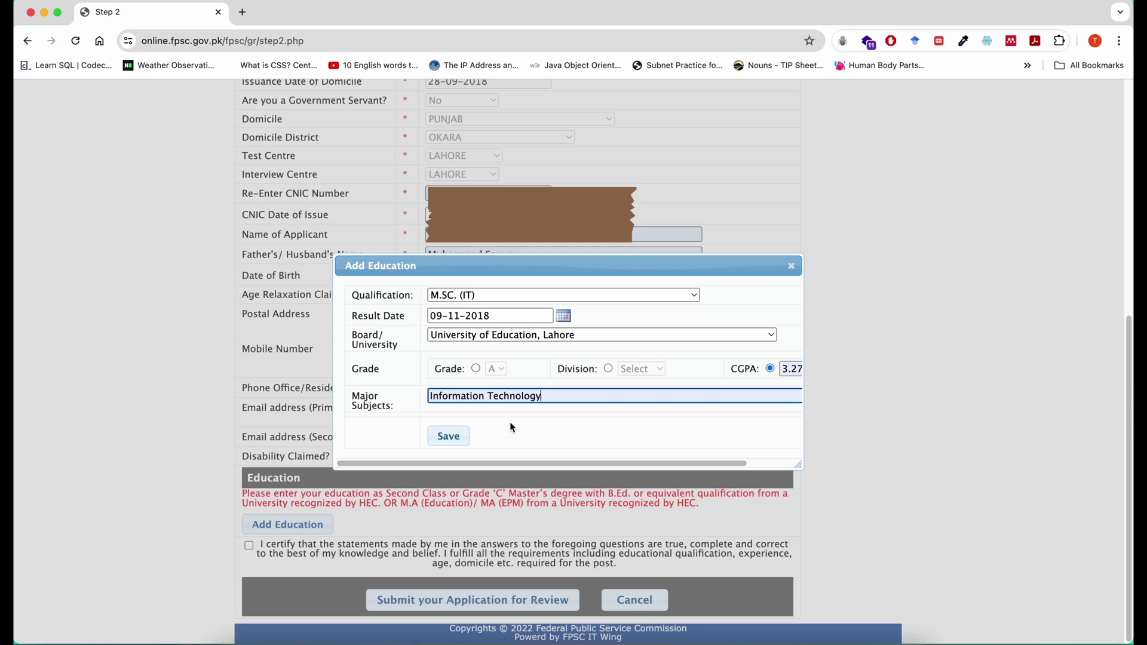
click(461, 439)
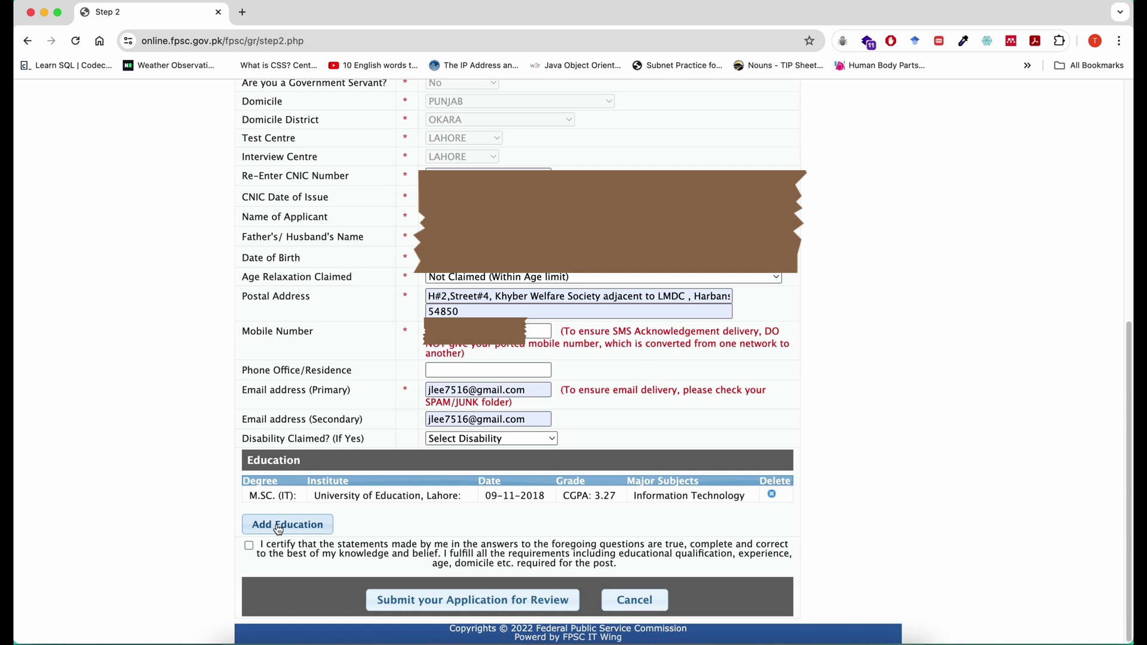
Start a second education entry and set its qualification to B.ED
click(278, 526)
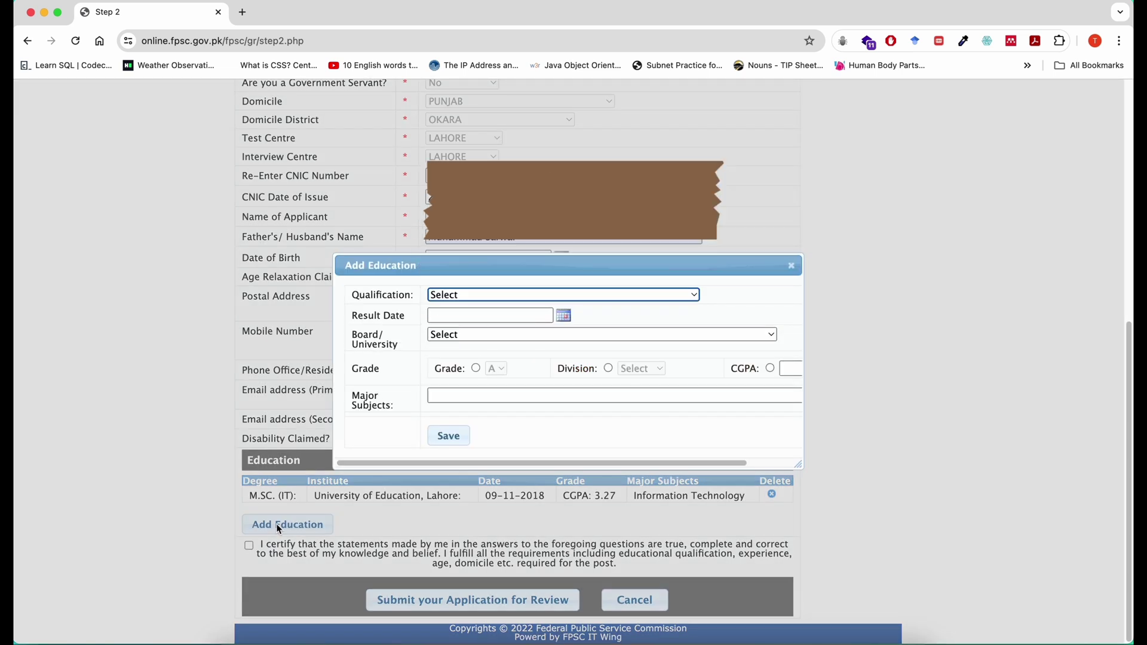
click(695, 295)
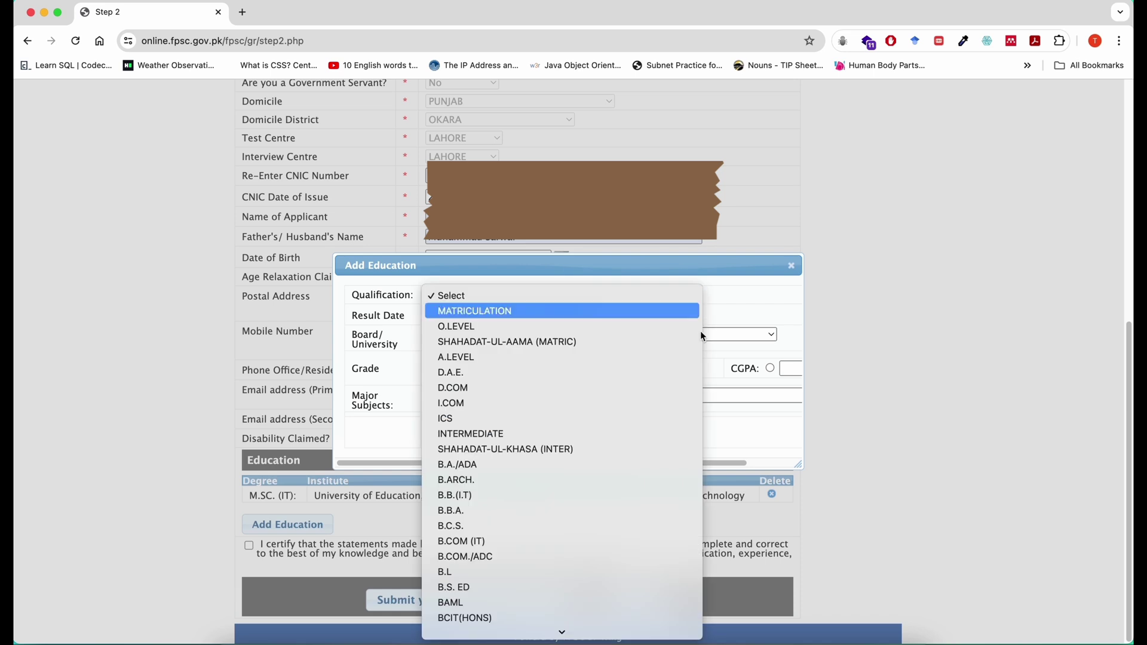
scroll(465, 464, down, 5)
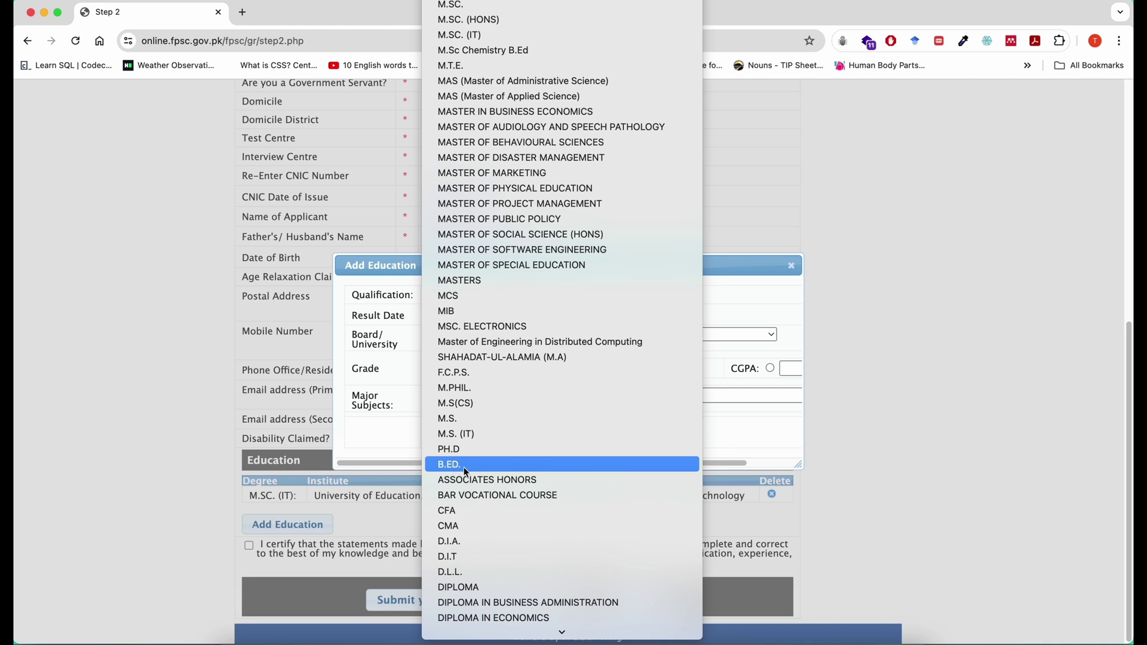
click(468, 468)
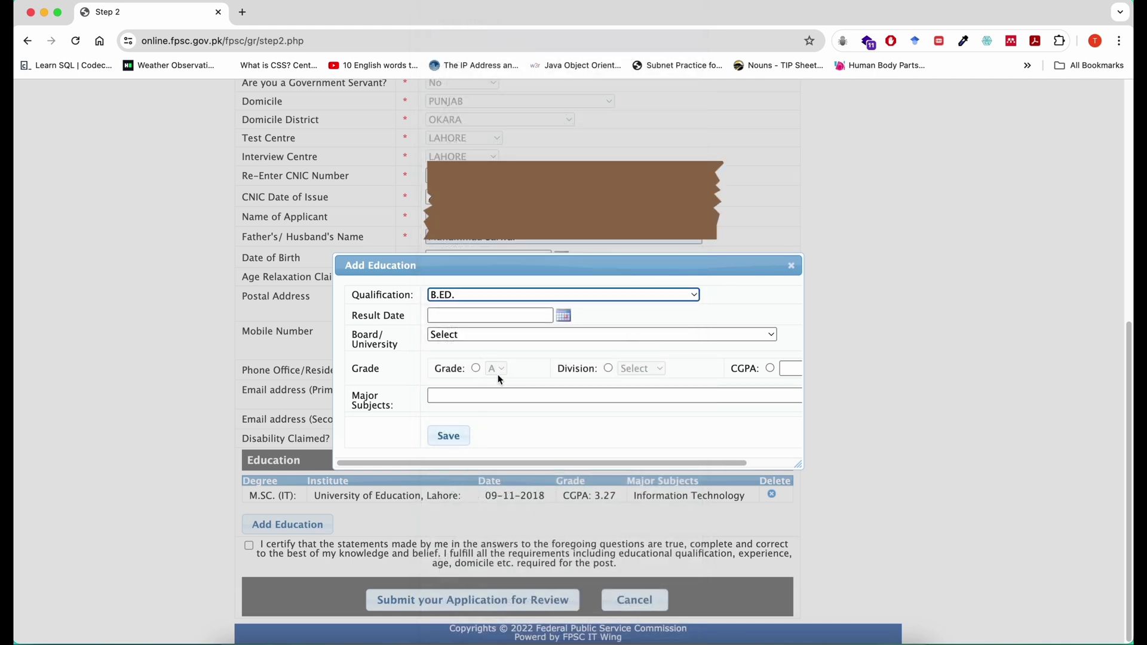
Set the result date of the B.ED. qualification to 26-08-2020
click(563, 317)
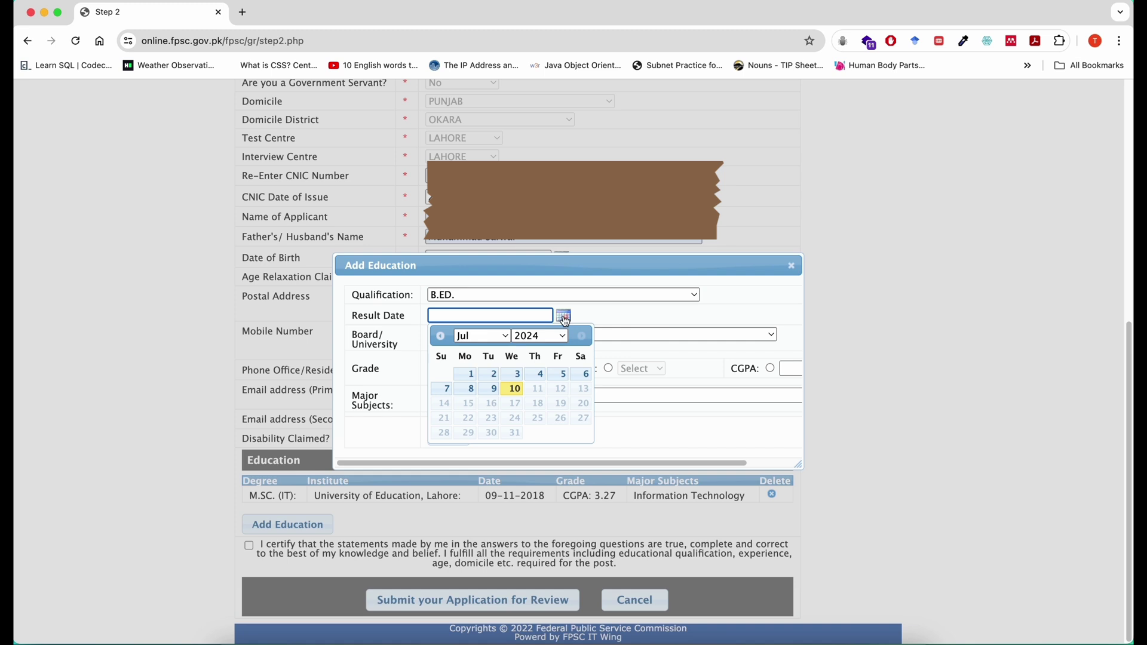
click(551, 337)
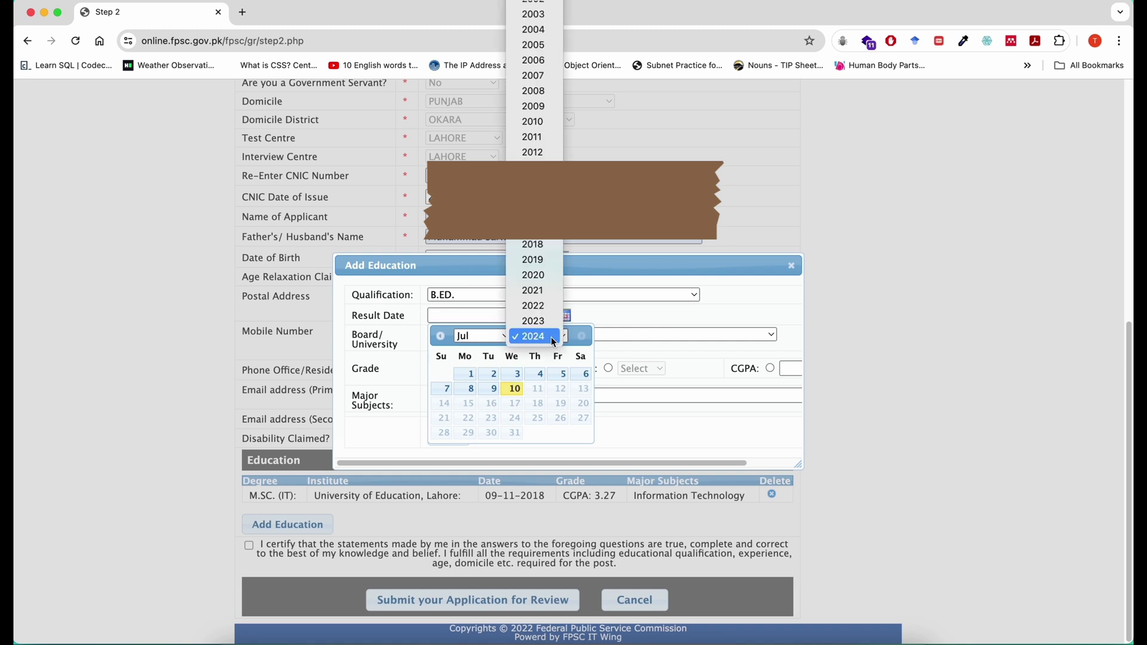
click(550, 275)
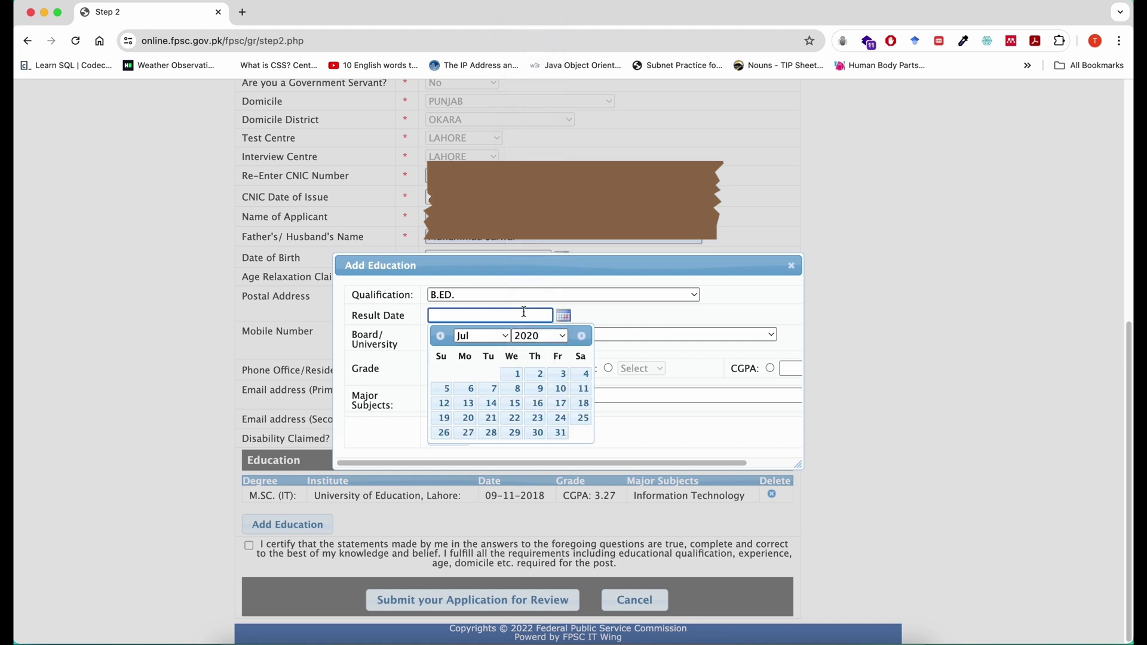
click(505, 338)
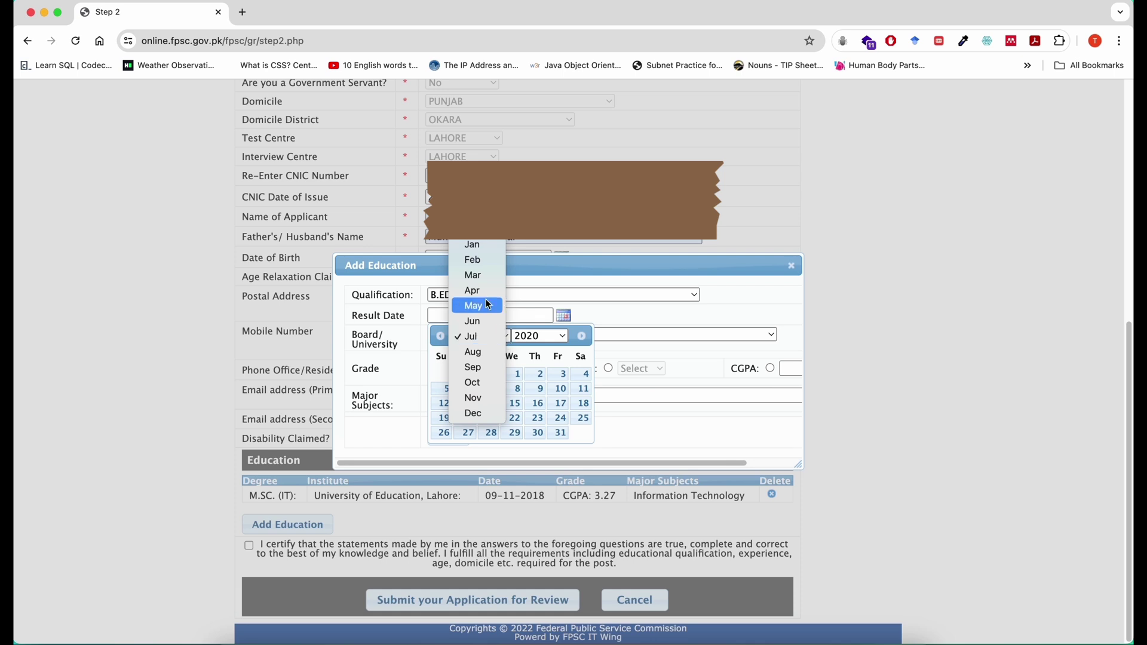
click(481, 352)
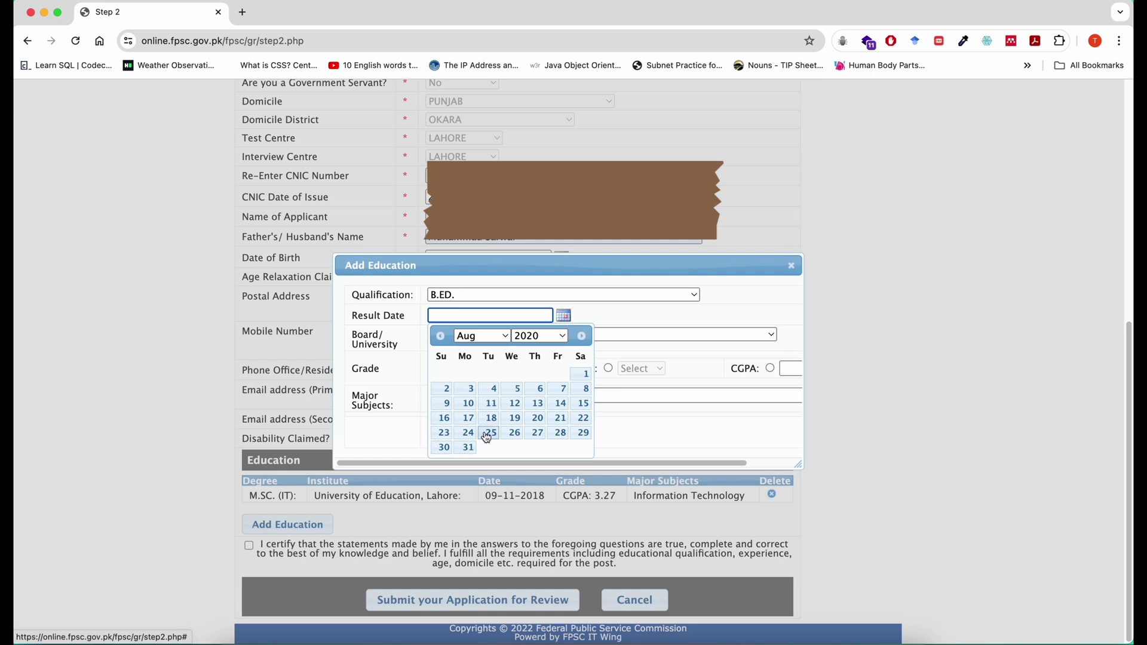
click(515, 434)
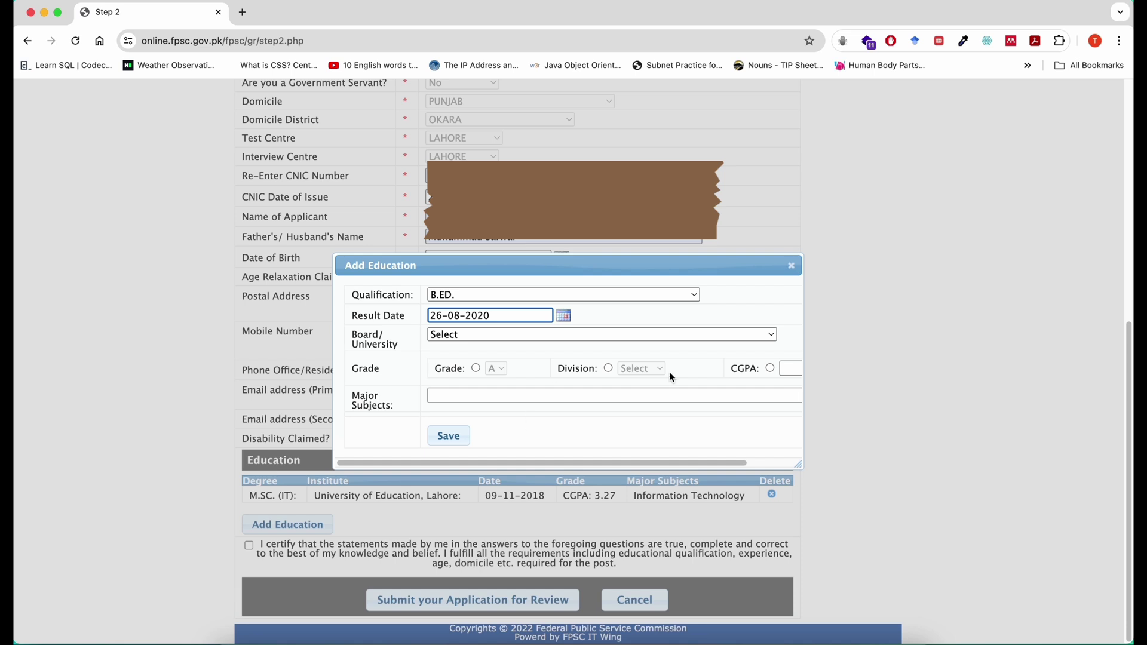
Set the board/university of the B.ED. entry to Allama Iqbal Open University Islamabad
click(771, 339)
key(a)
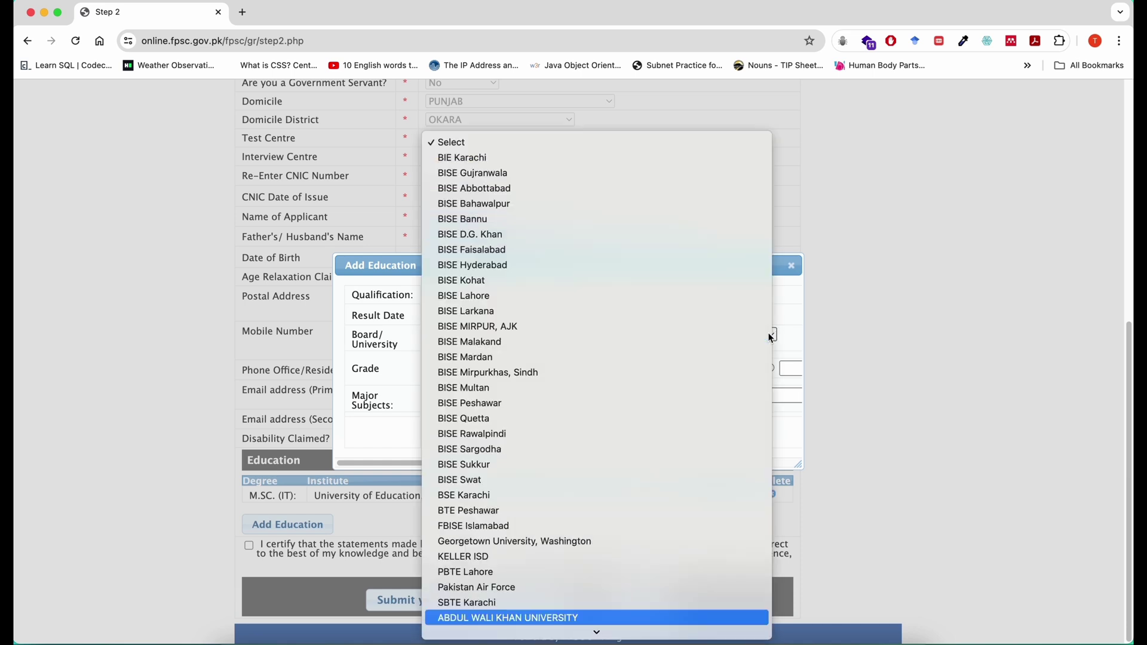
key(Down)
key(Down)
key(Down)
key(Down)
key(Down)
key(Down)
key(Down)
key(Down)
key(Down)
key(Up)
key(Up)
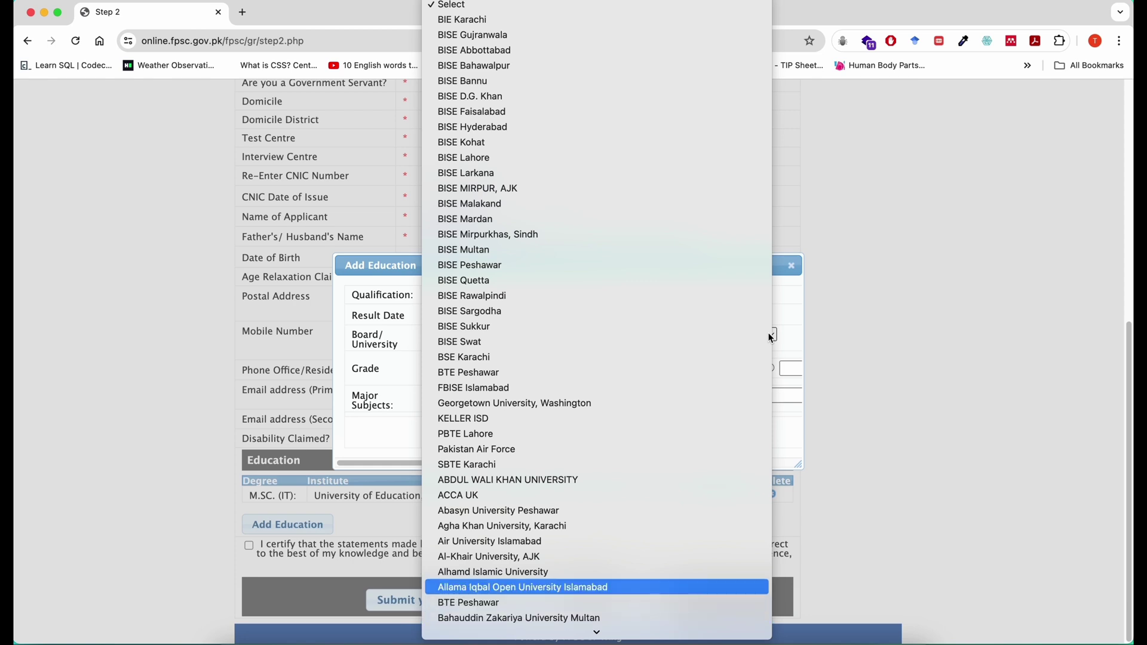
key(Return)
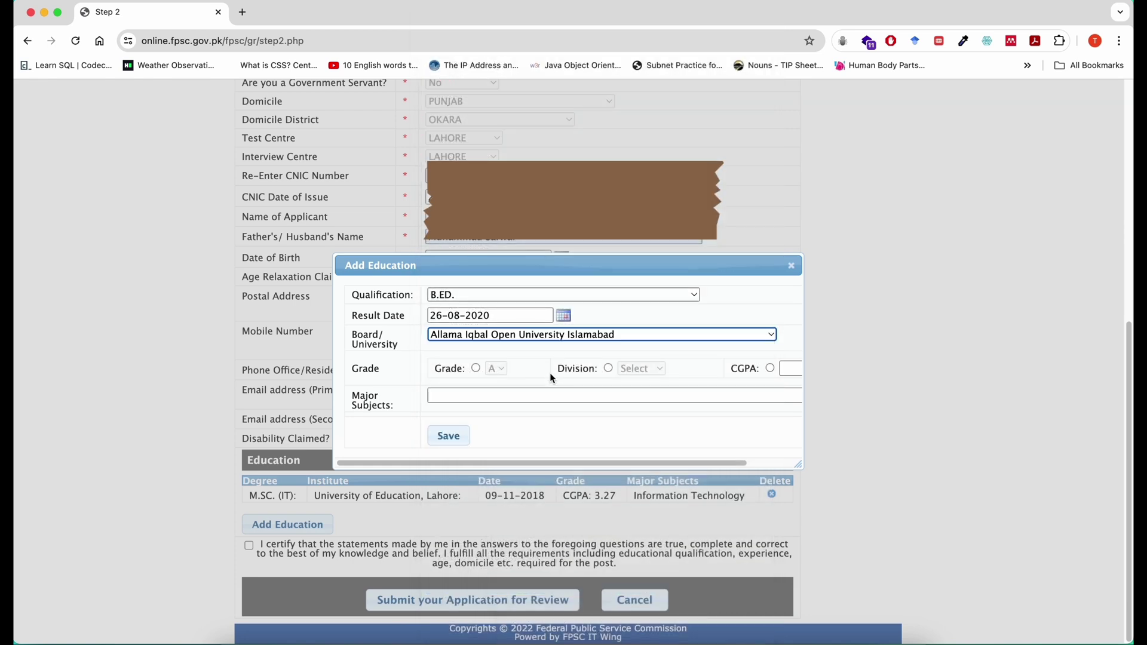
Record the B.ED. result by grade, keeping grade A
scroll(550, 372, right, 3)
scroll(549, 373, right, 1)
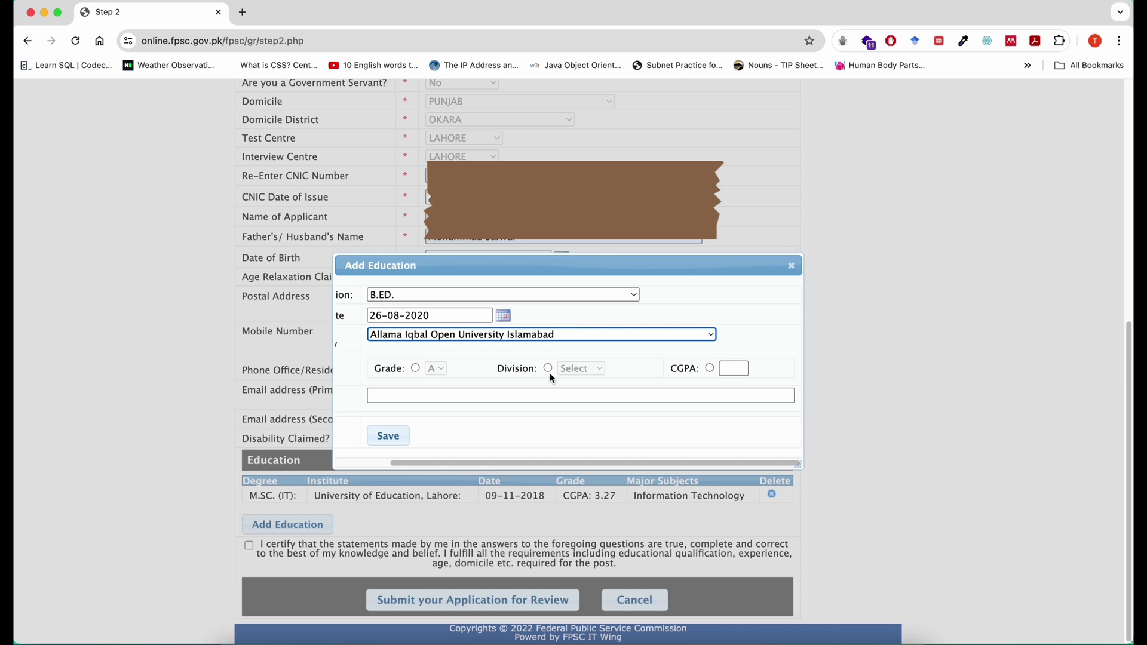
click(416, 368)
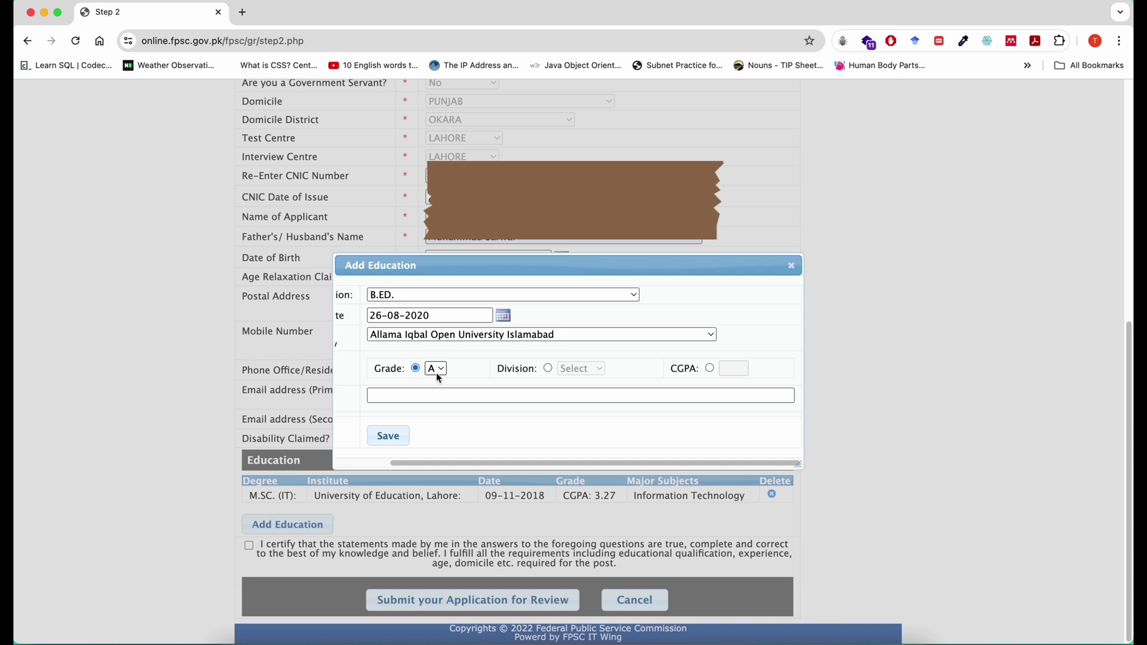
Enter Education as the major subject of the B.ED. qualification and save the entry
scroll(448, 394, left, 4)
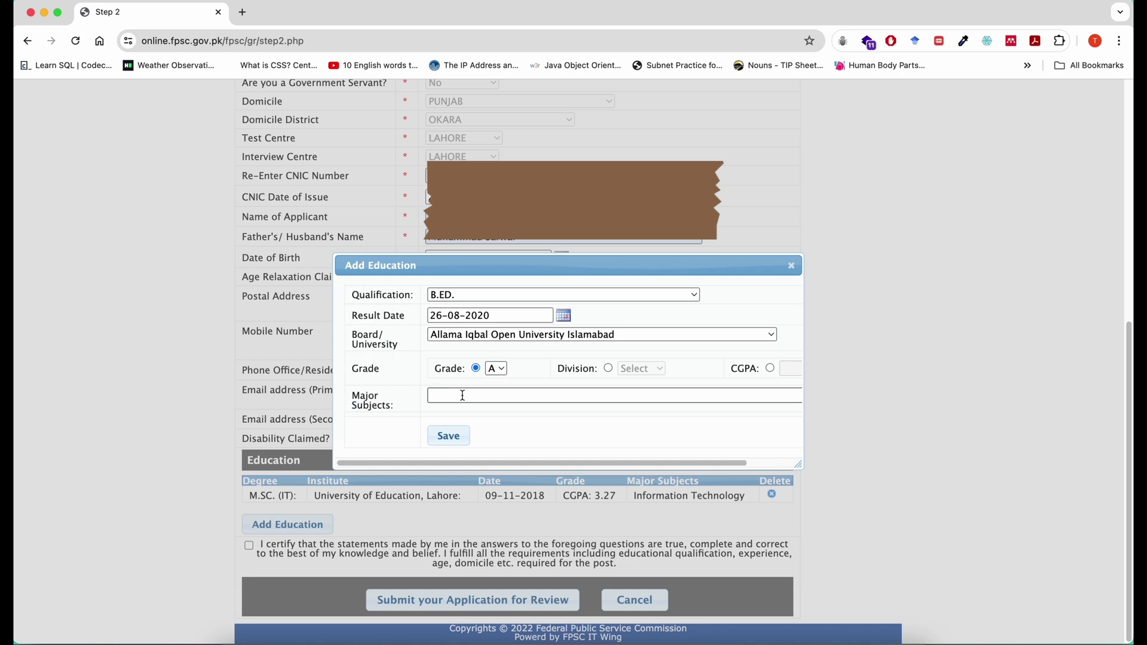
click(463, 396)
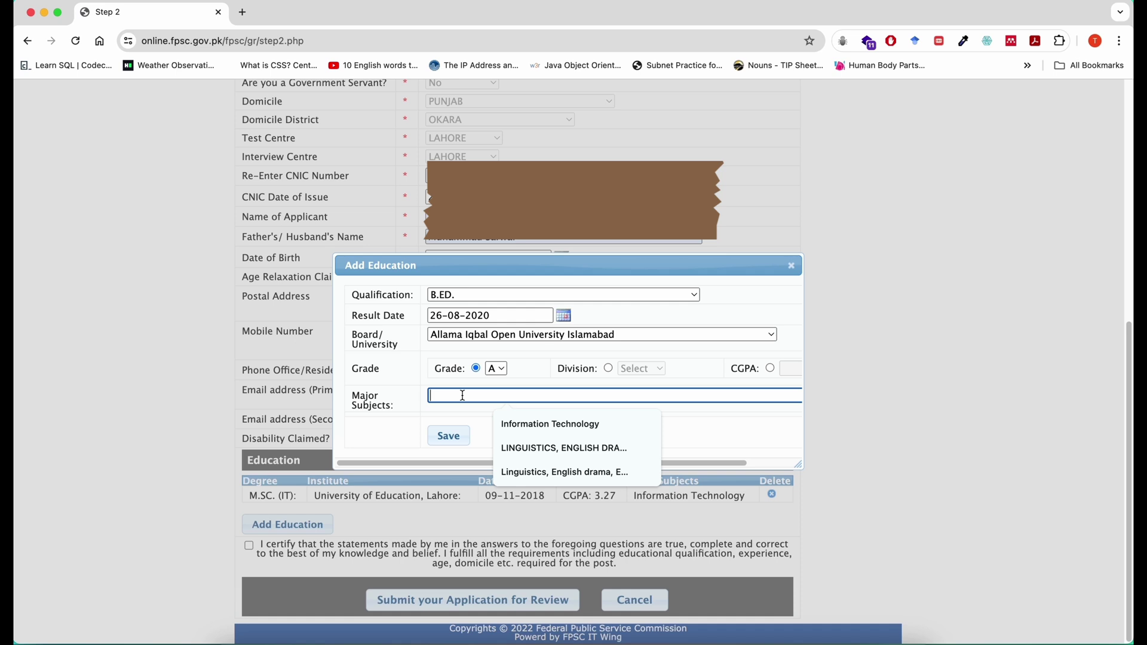
text(Ed)
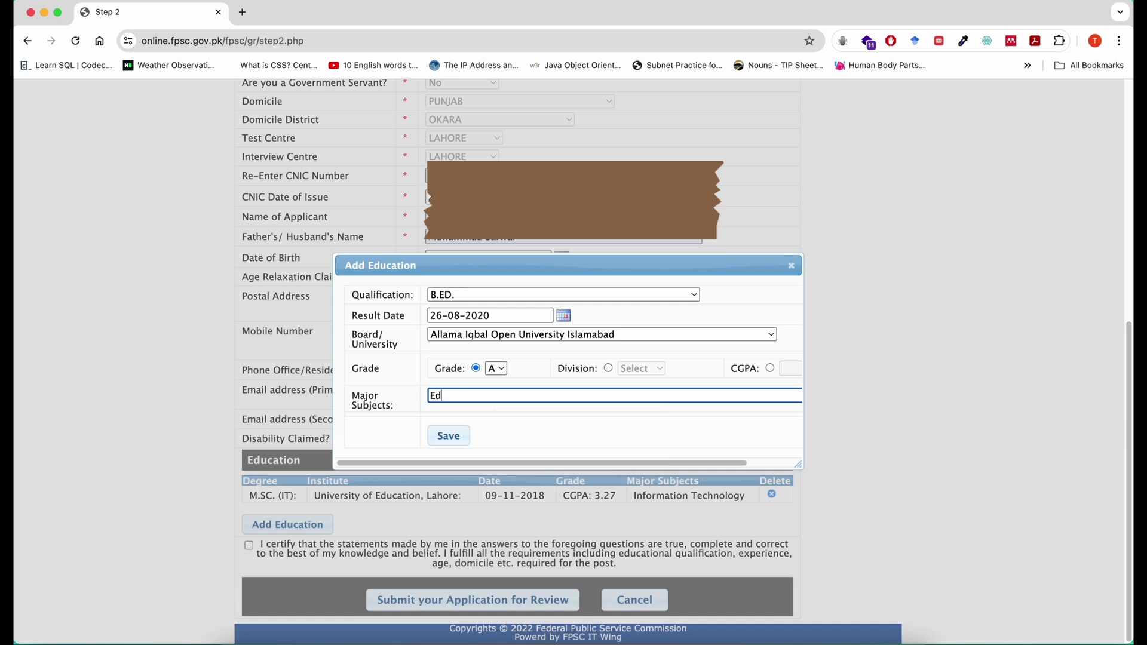
text(ucation)
click(459, 442)
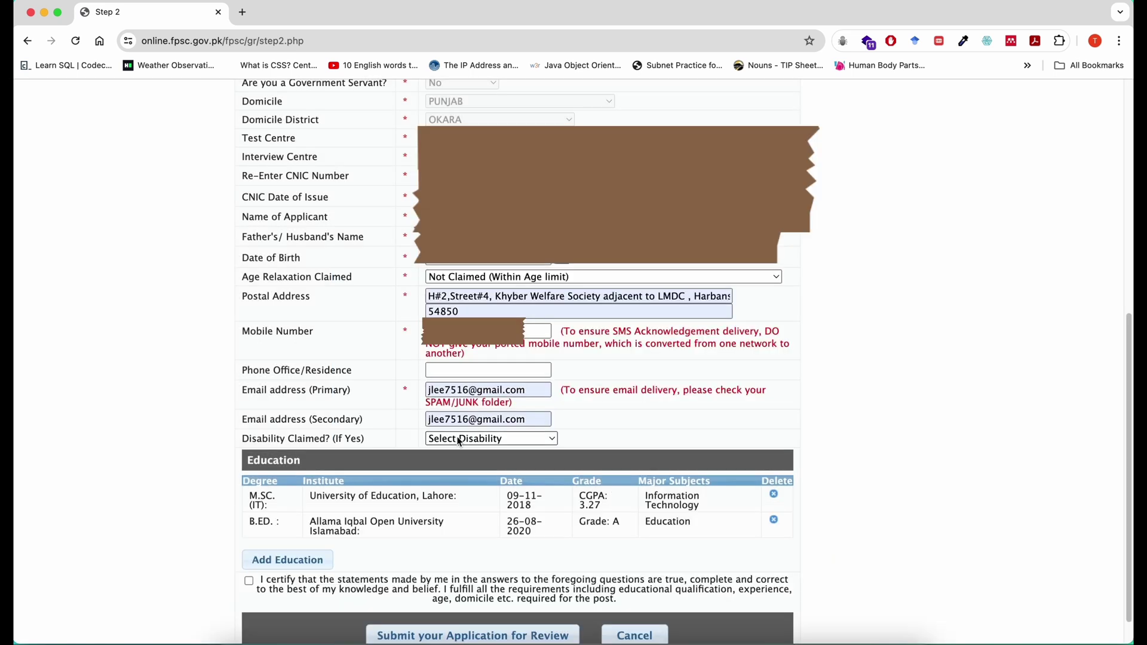
Certify that the application statements are true, complete and correct, and submit the application for review
scroll(508, 510, down, 1)
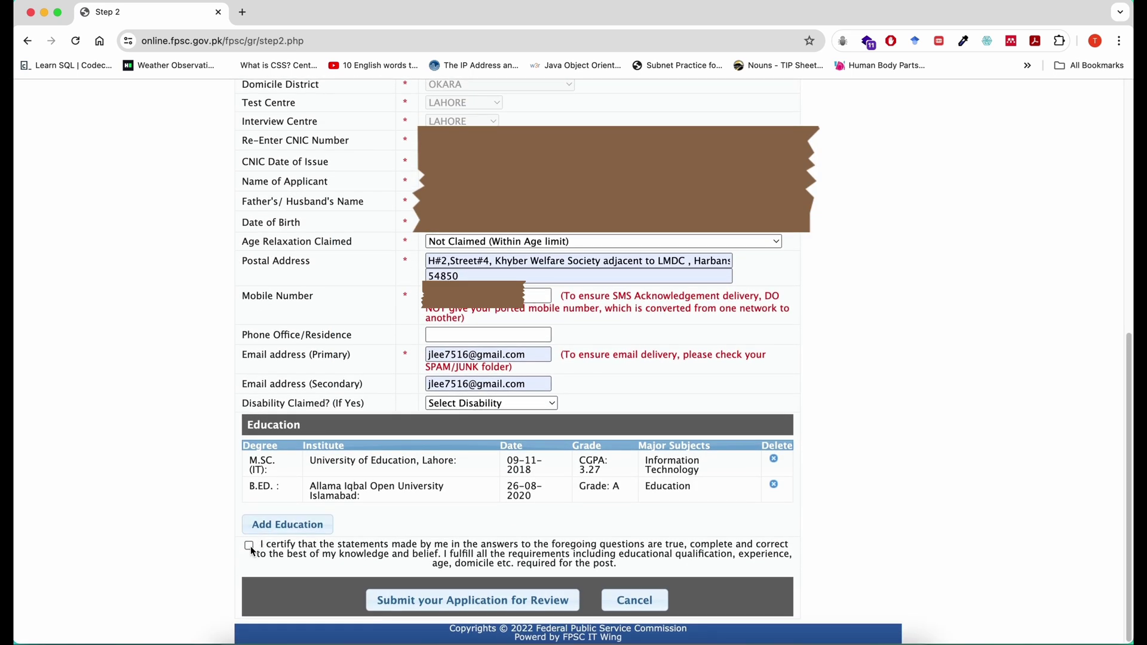
click(250, 547)
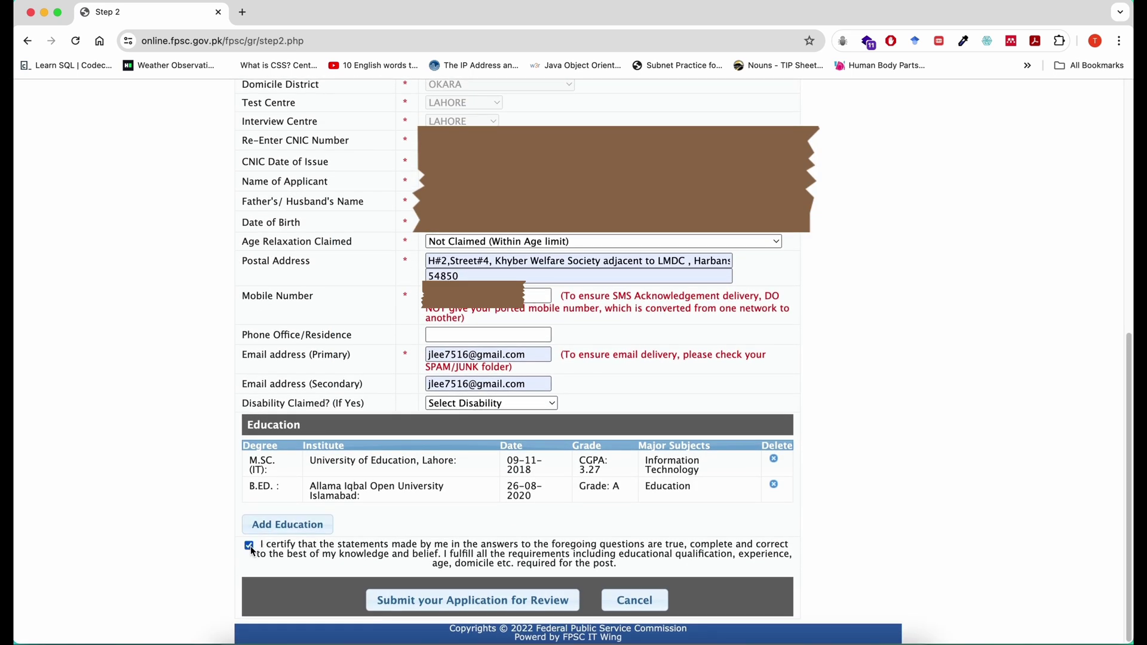
click(475, 605)
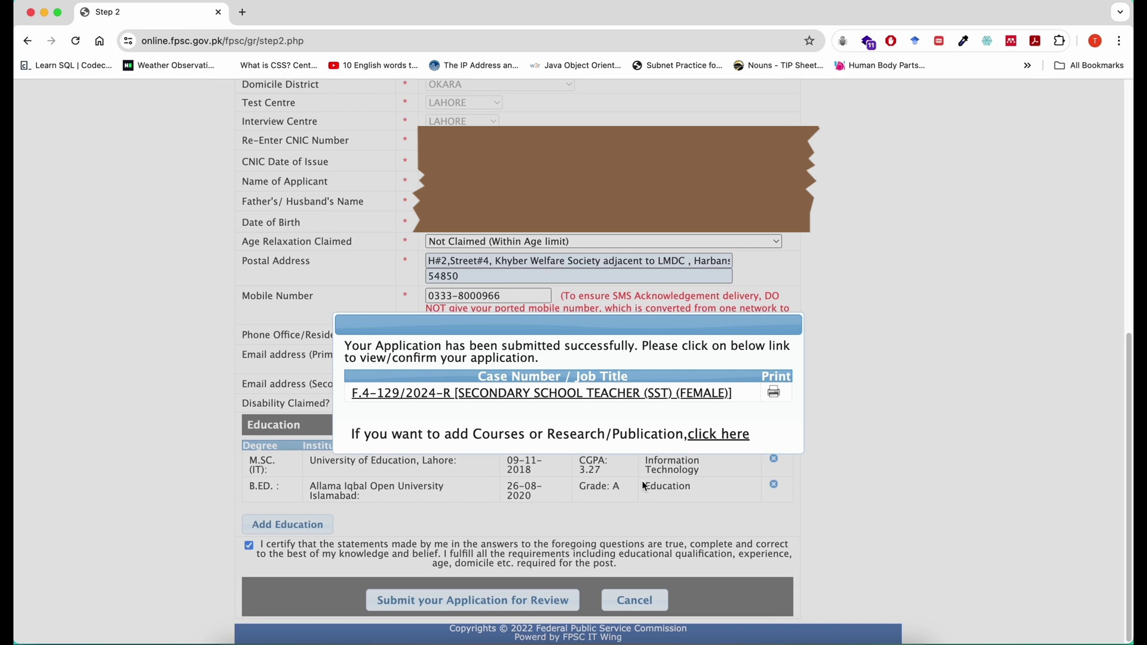
Print the submitted Secondary School Teacher application to PDF and save it in Downloads as SST(Application-Print)
click(776, 396)
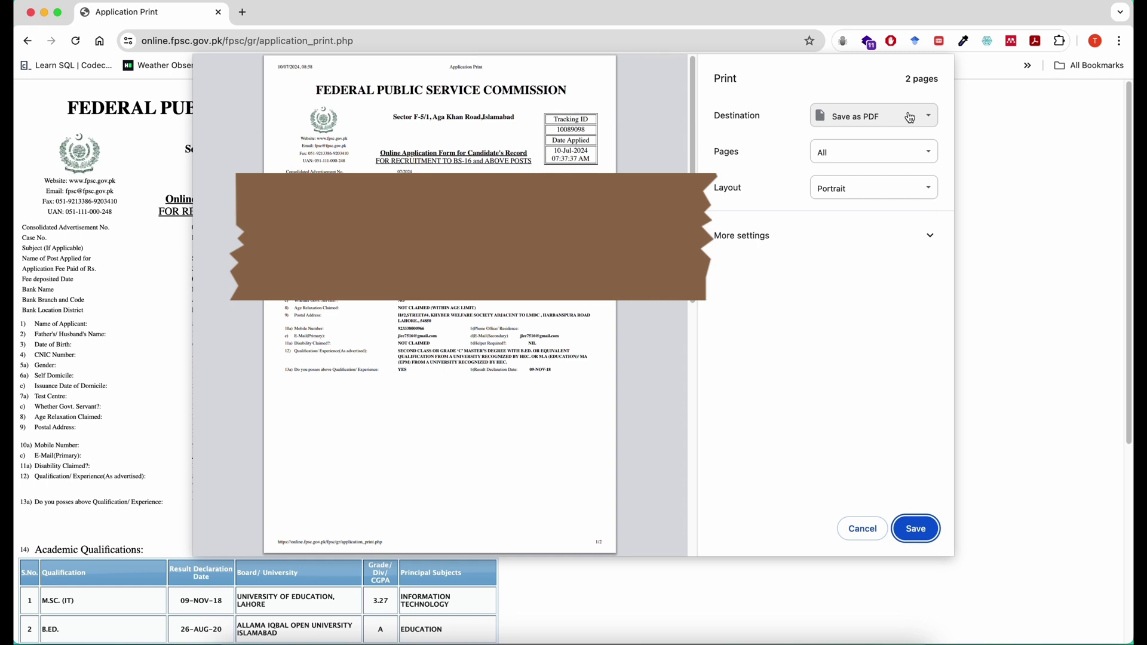
click(915, 534)
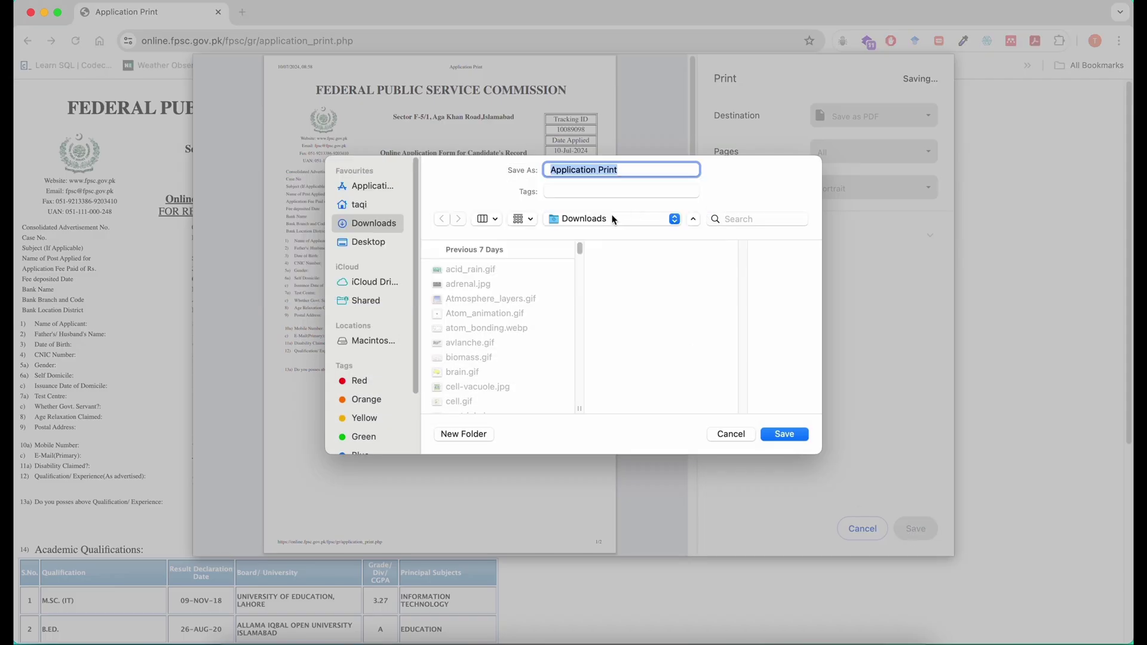
key(Left)
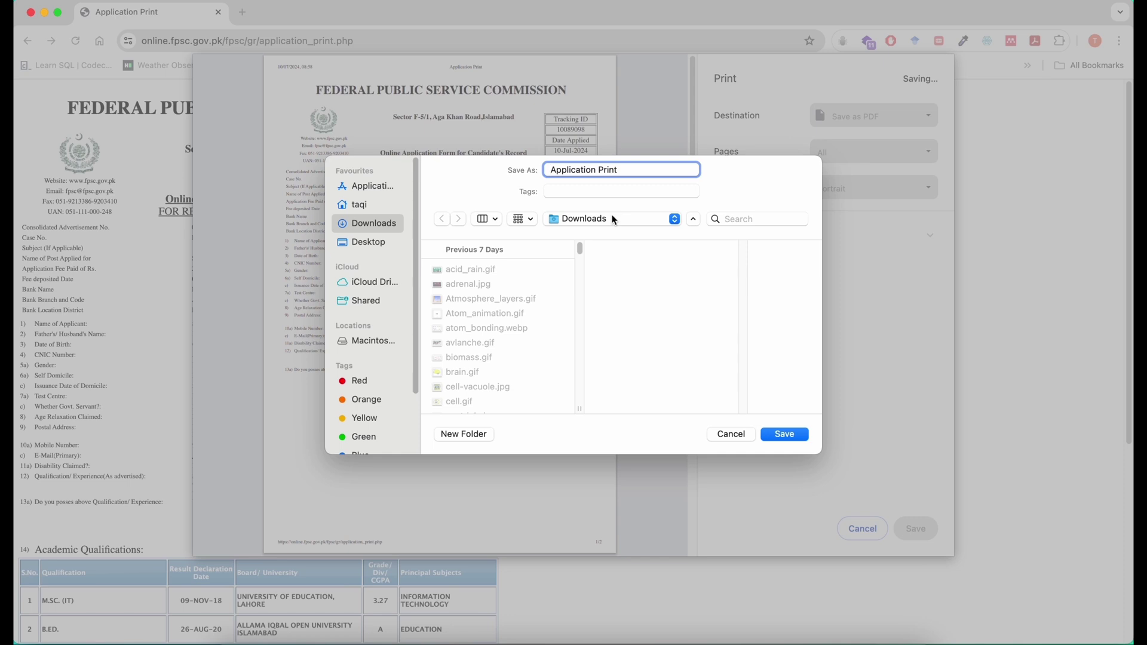
text(SST()
key(Right)
key(Right)
key(Right)
key(Right)
key(Right)
key(Delete)
text(-)
key(Right)
key(Right)
text())
click(784, 435)
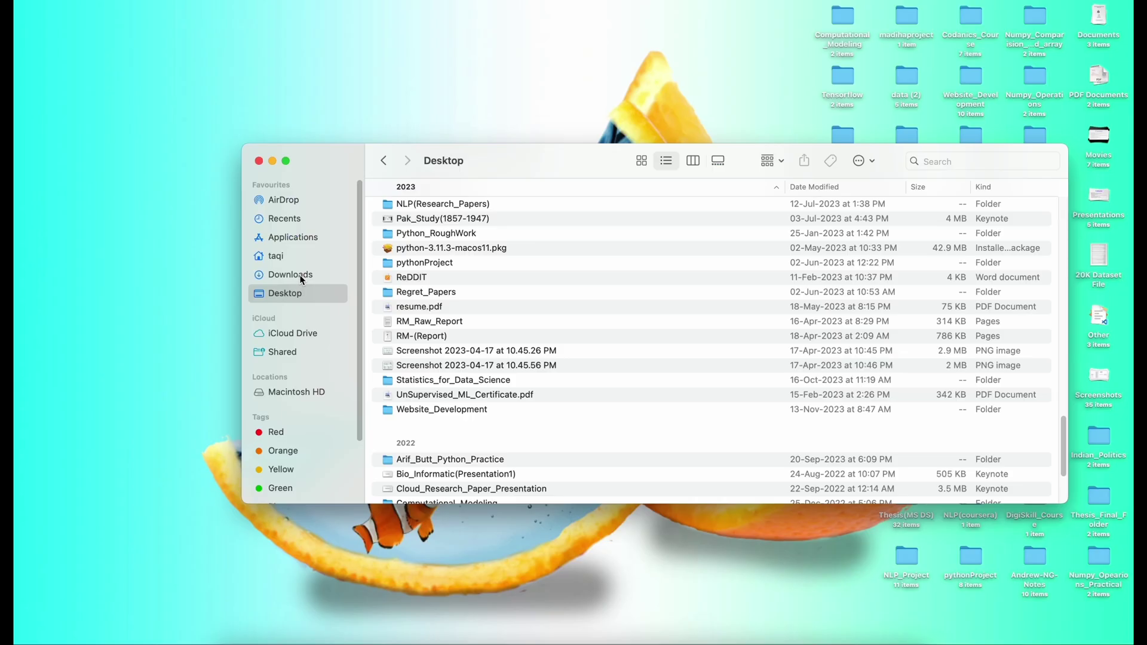
Open the Downloads folder in Finder to locate the saved application PDF
click(291, 274)
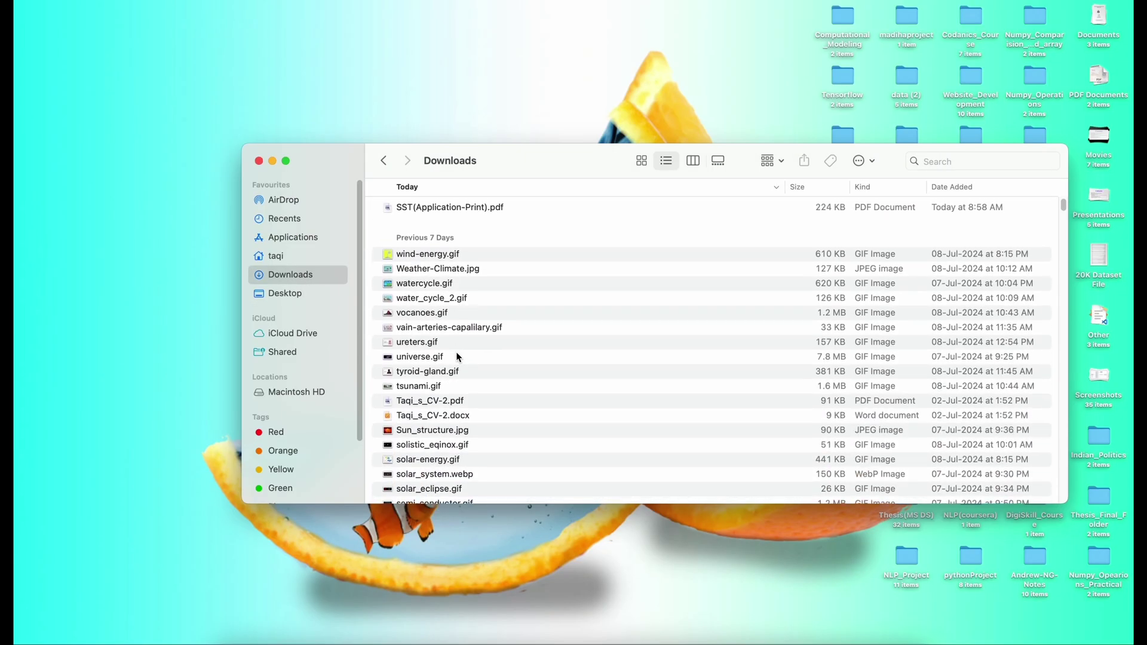